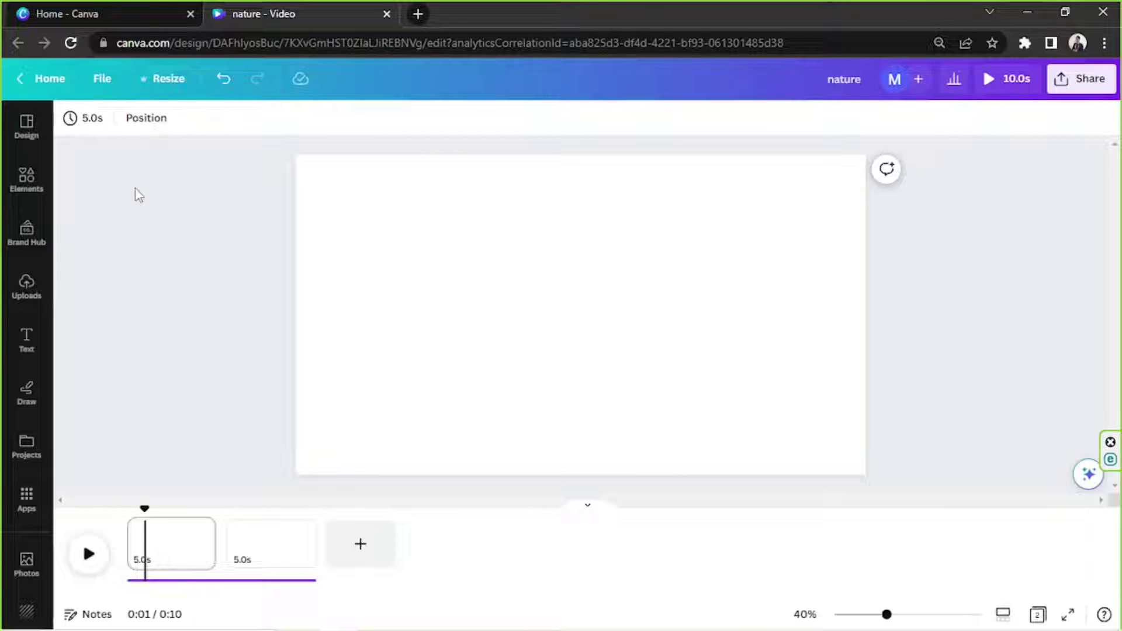
# Step: Open Uploads and list the uploaded video clips (6.1s to 37.6s) instead of images
pyautogui.click(21, 300)
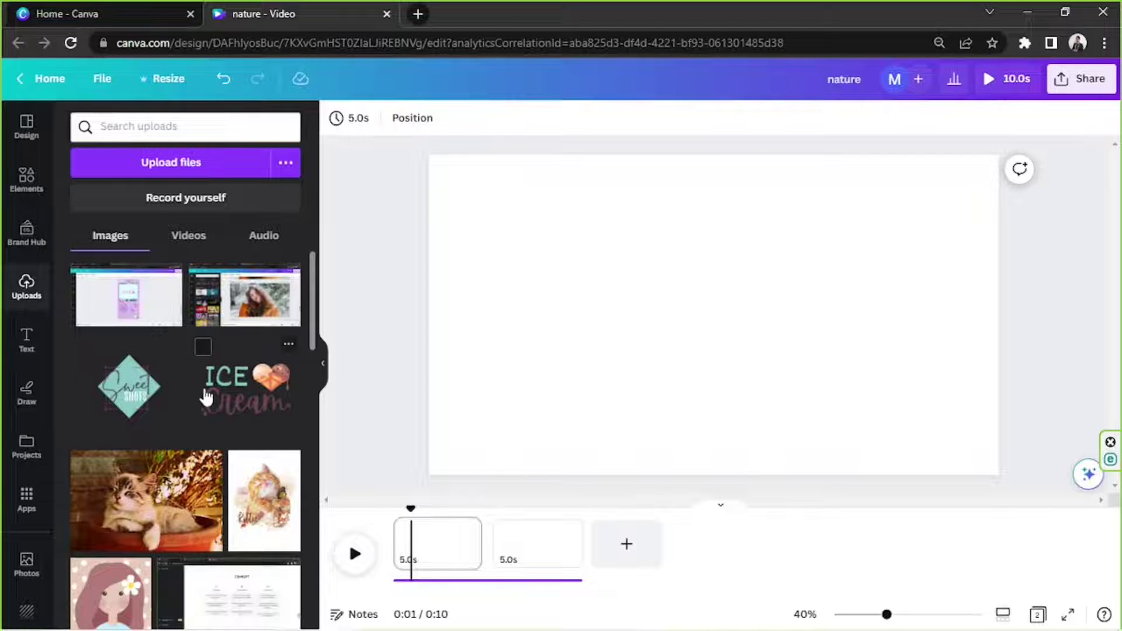
pyautogui.moveTo(157, 368)
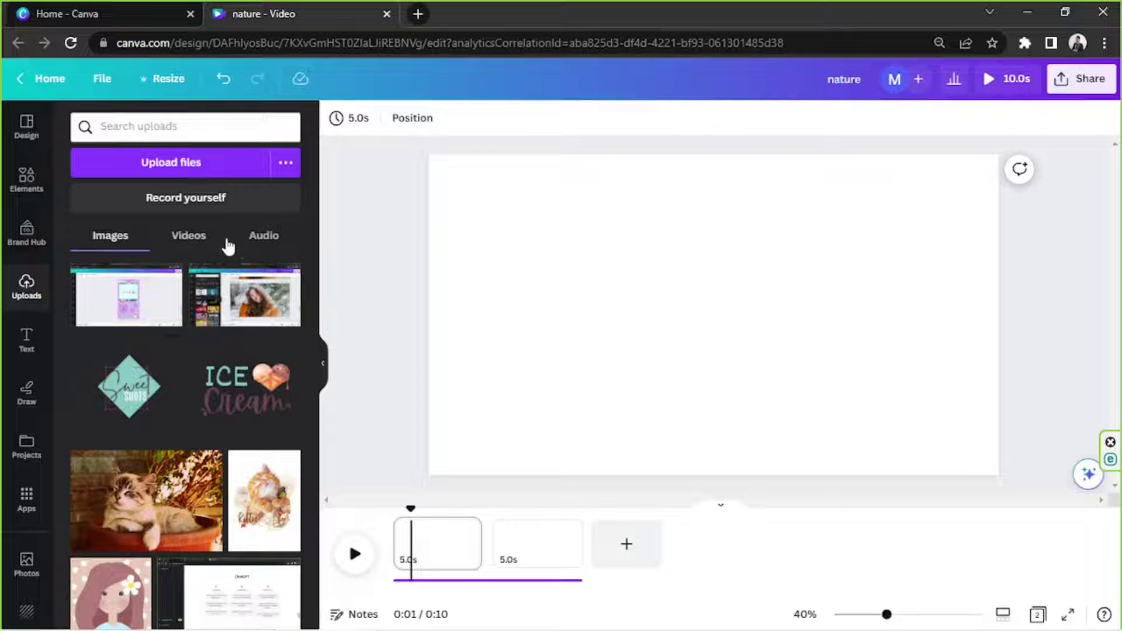
pyautogui.click(190, 239)
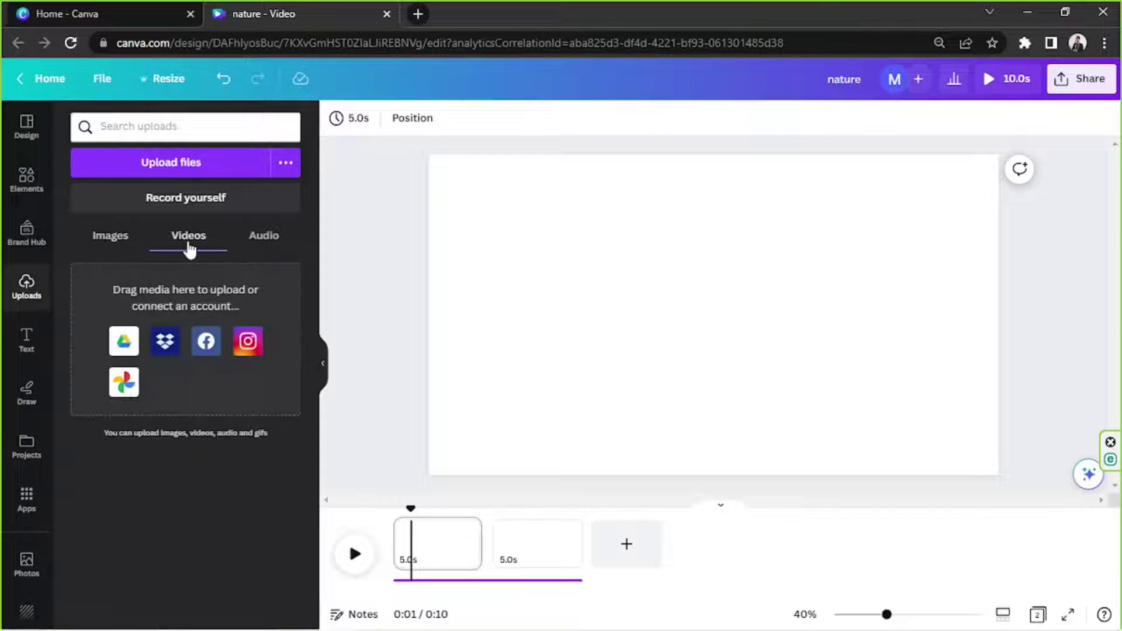
pyautogui.moveTo(231, 304)
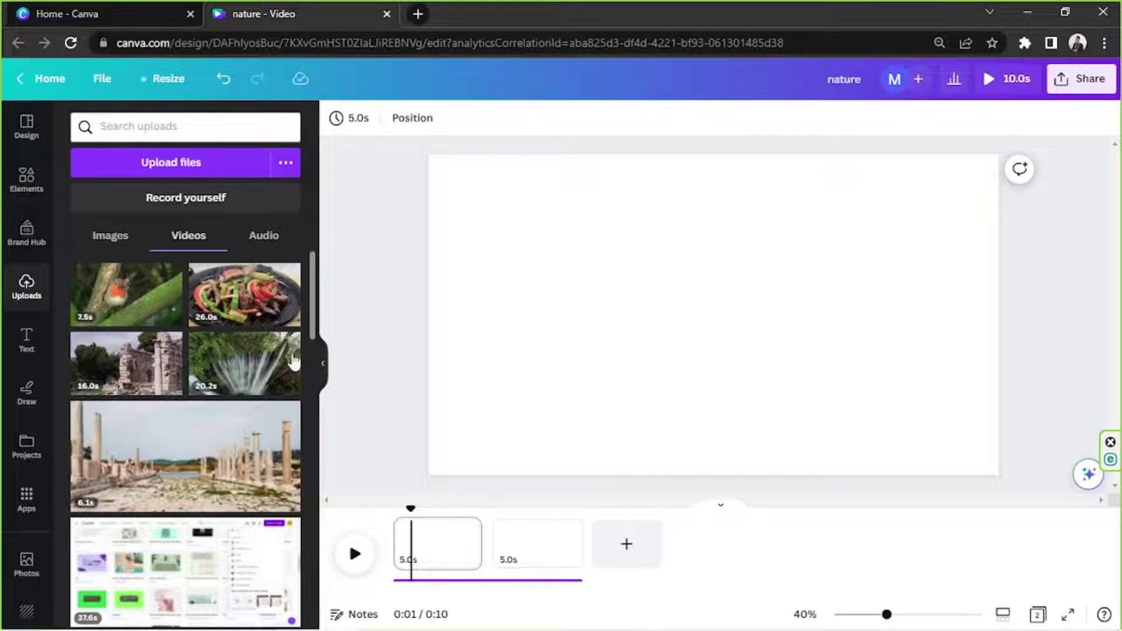
# Step: Add the 7.5s robin clip, pause it, and set it as the first page's background
pyautogui.click(140, 315)
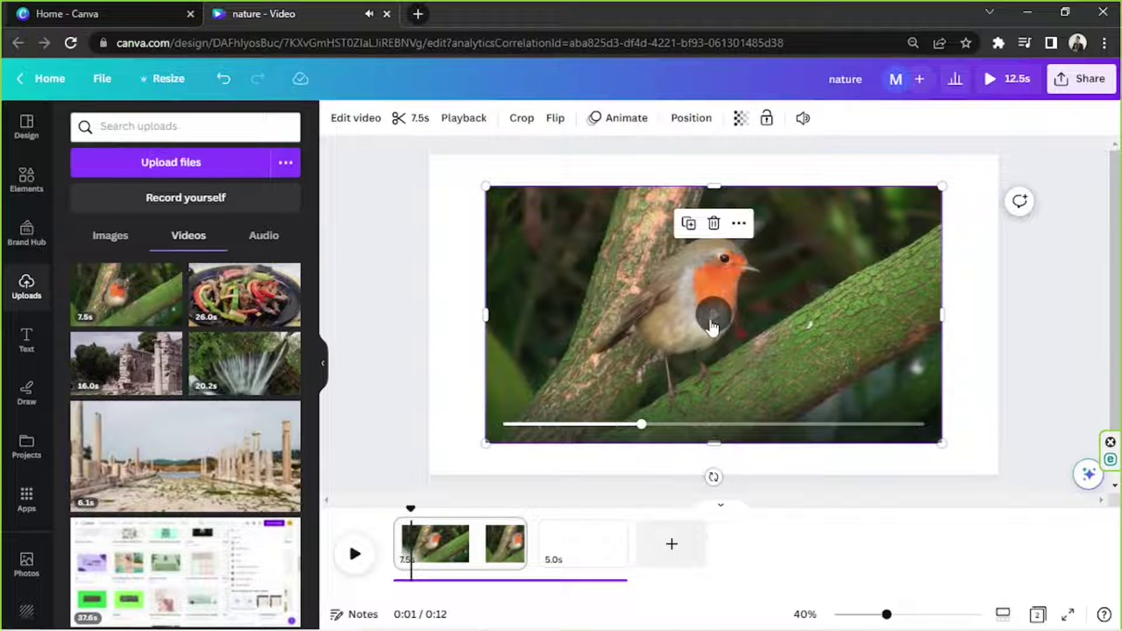
pyautogui.click(712, 315)
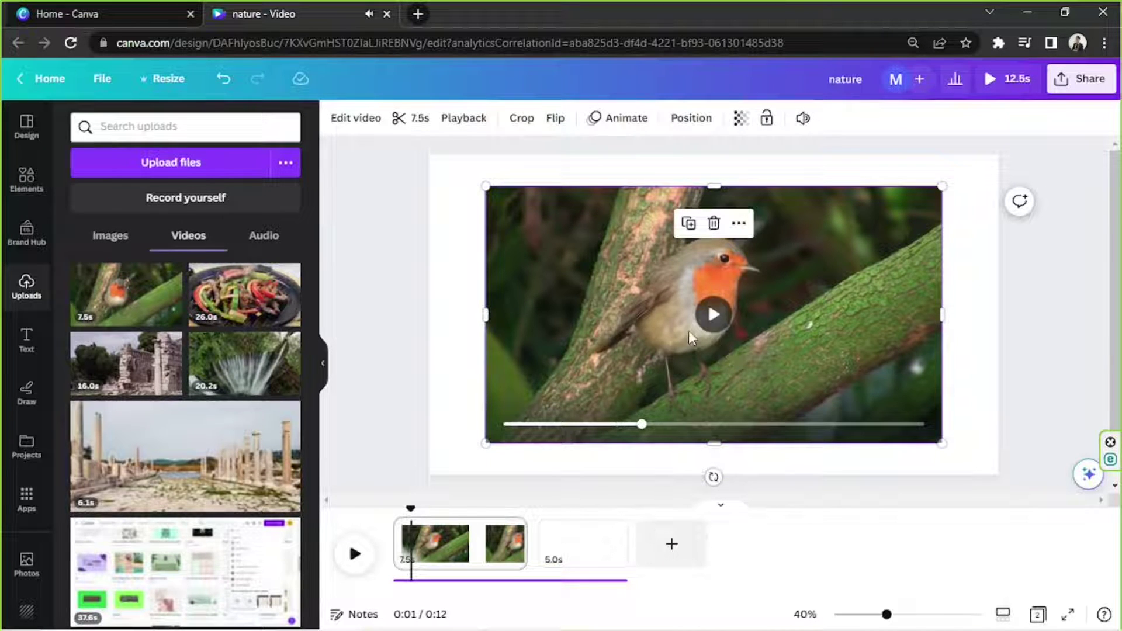
pyautogui.rightClick(601, 254)
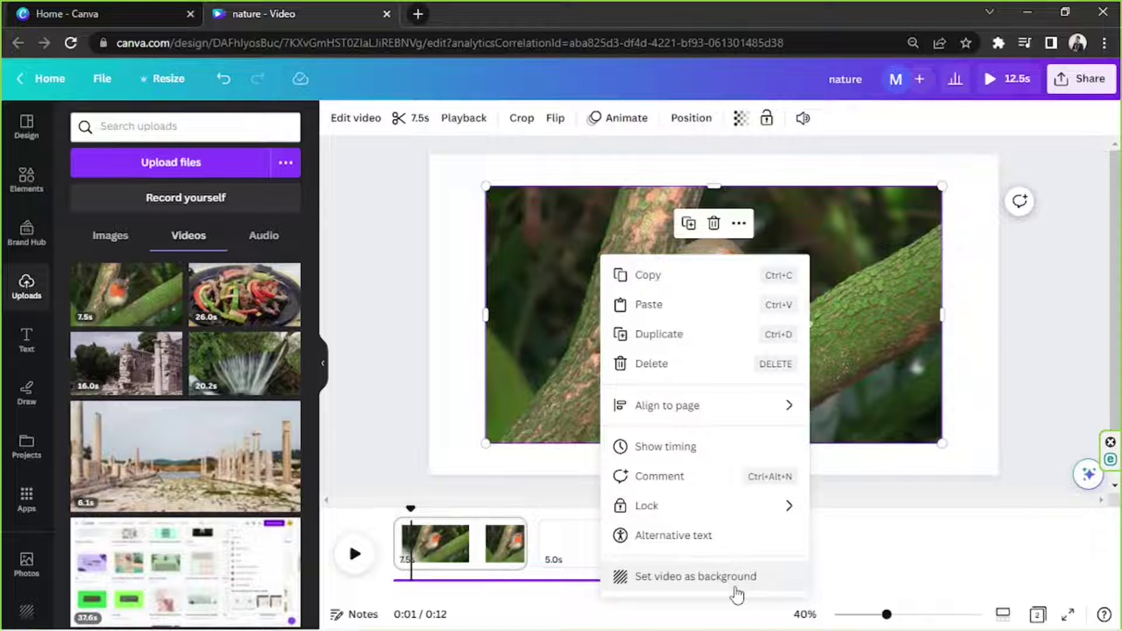
pyautogui.click(696, 576)
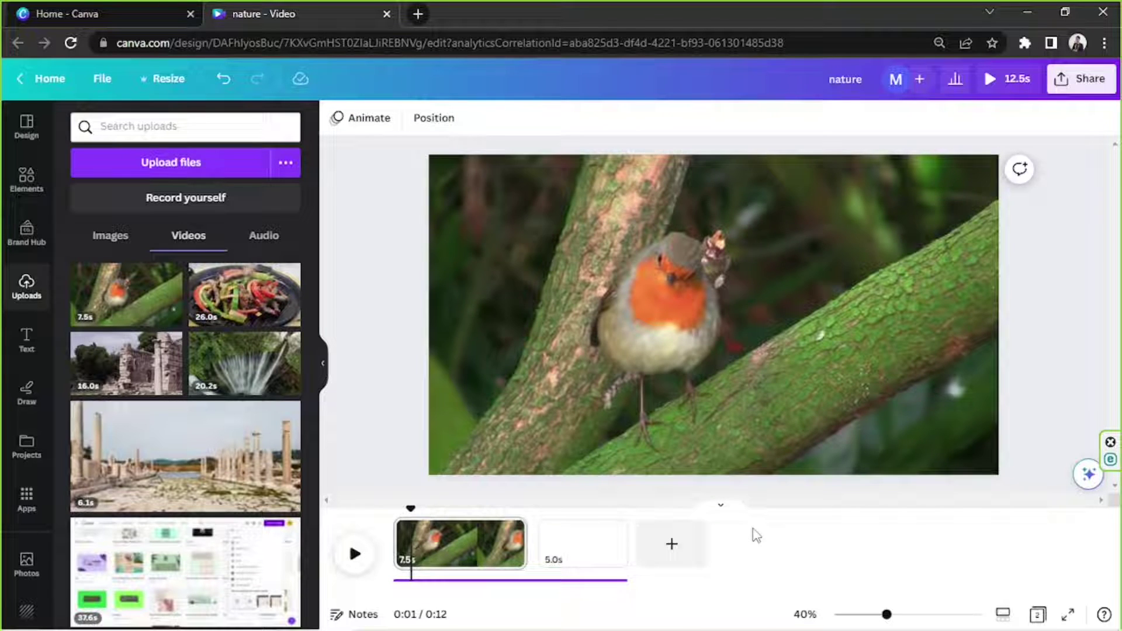
pyautogui.hotkey('ctrl', 'z')
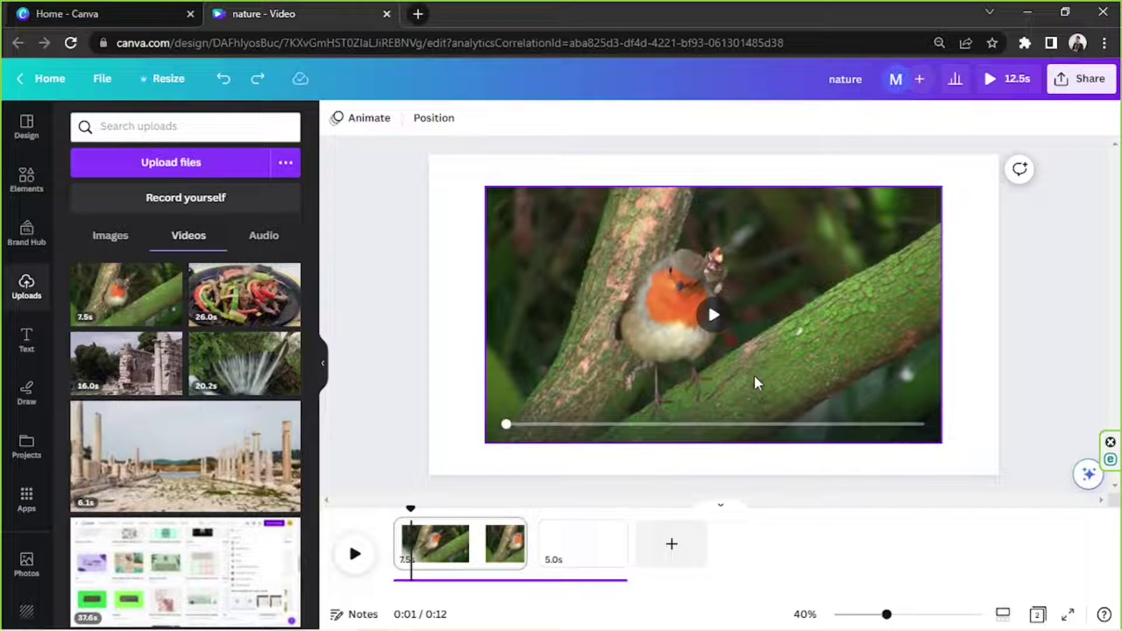
pyautogui.moveTo(765, 290); pyautogui.dragTo(707, 259)
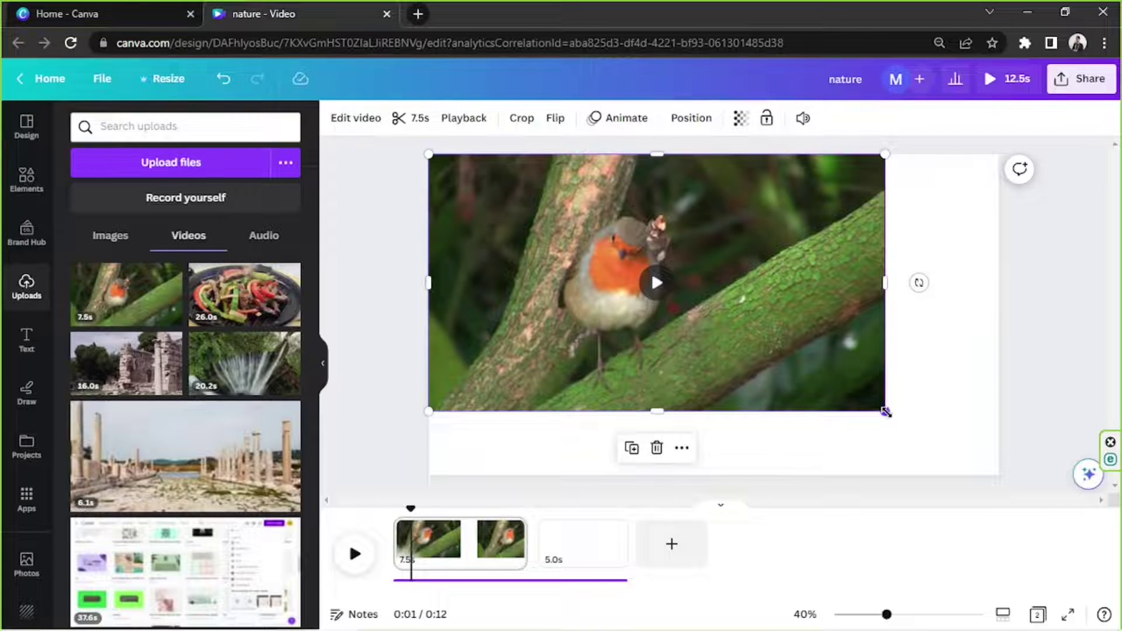
pyautogui.moveTo(886, 411); pyautogui.dragTo(1011, 480)
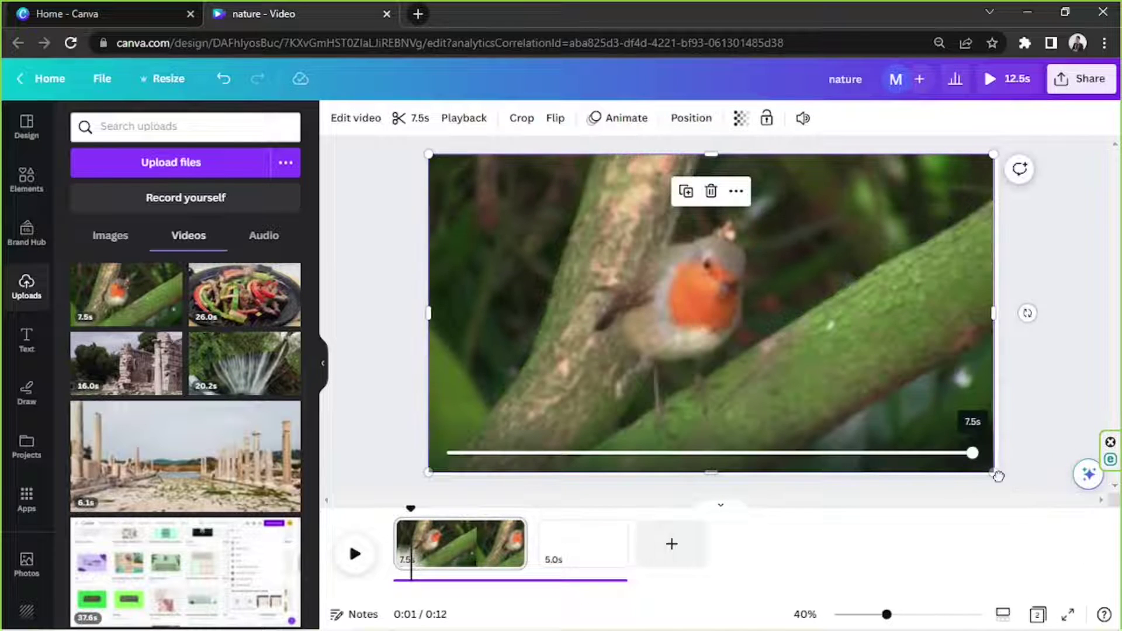
pyautogui.rightClick(881, 311)
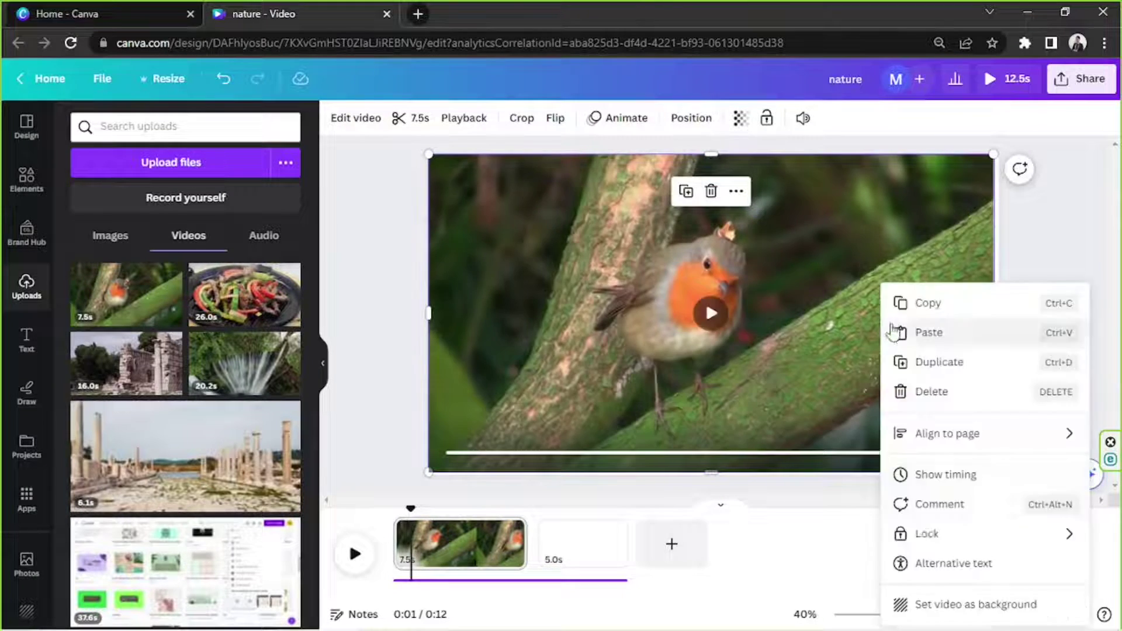
pyautogui.click(953, 602)
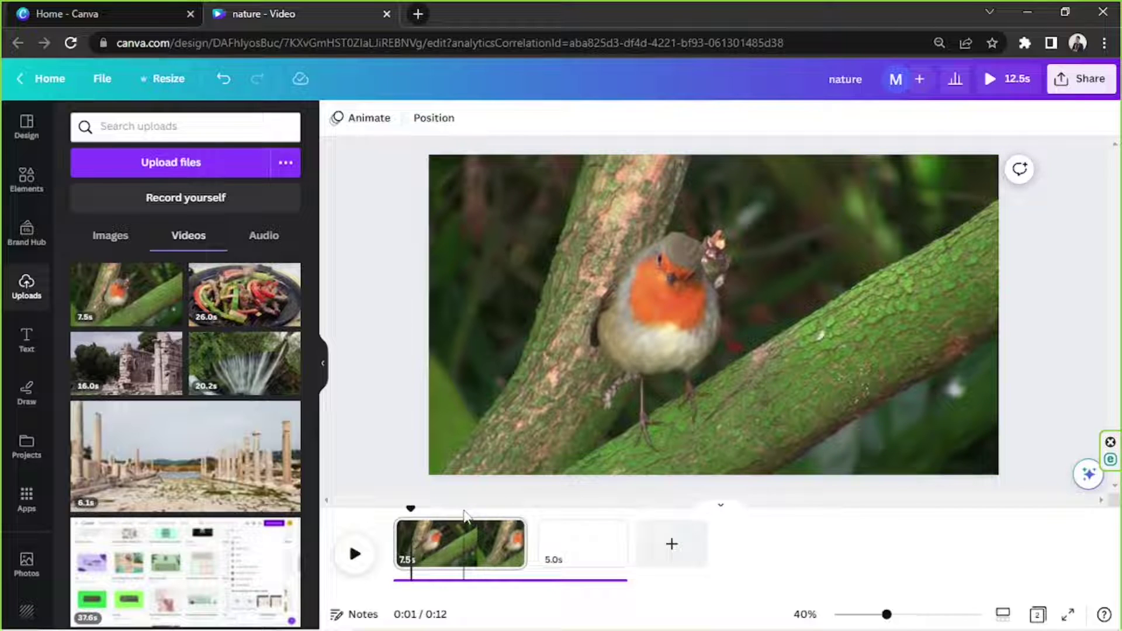
# Step: Trim the robin background clip to a 5.0s duration, then down to 2.0s
pyautogui.click(408, 567)
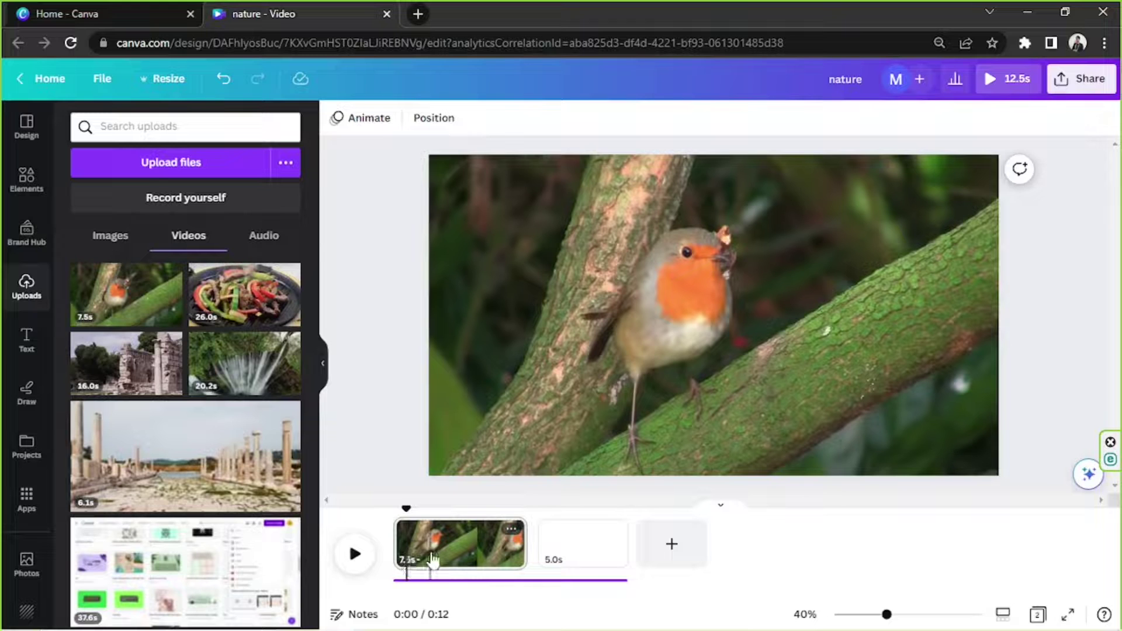
pyautogui.doubleClick(407, 566)
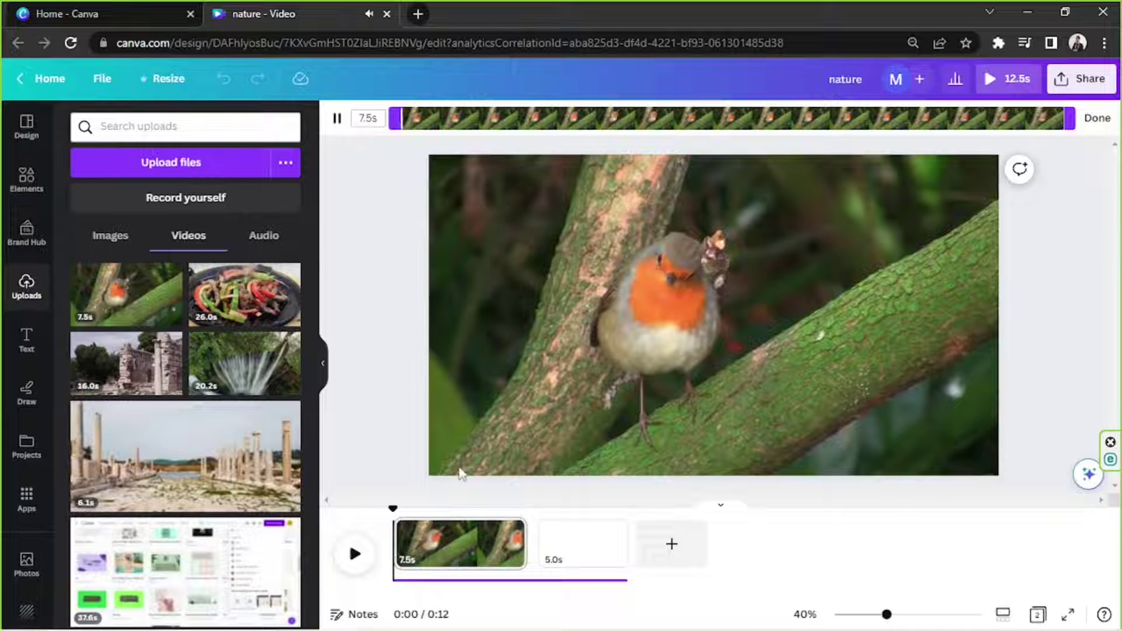
pyautogui.click(339, 121)
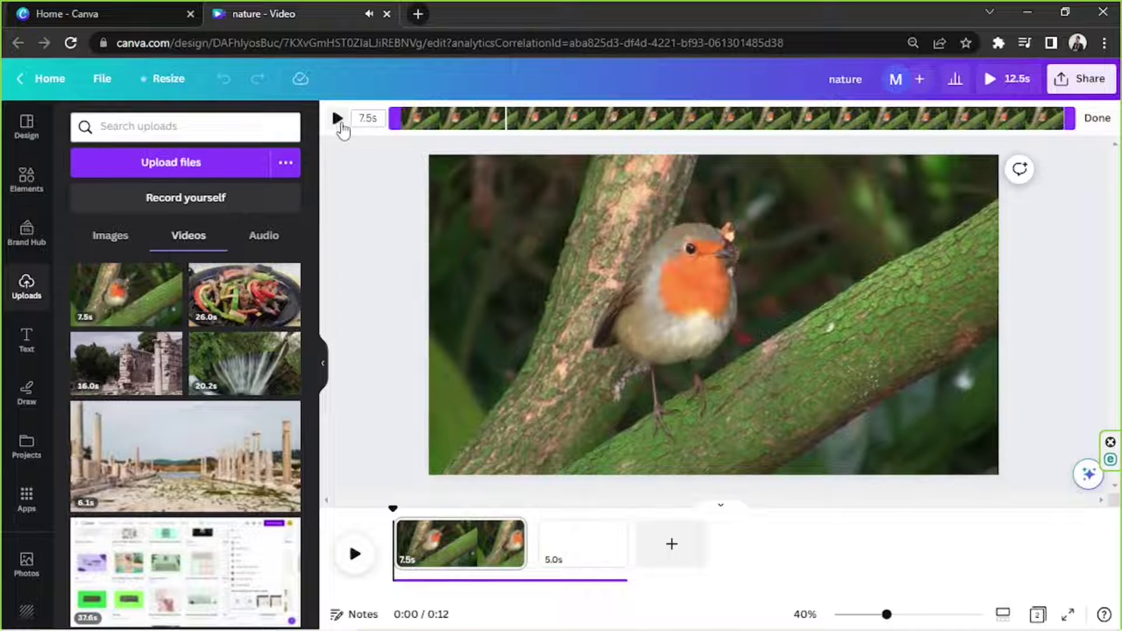
pyautogui.click(379, 118)
pyautogui.write('5')
pyautogui.press('Return')
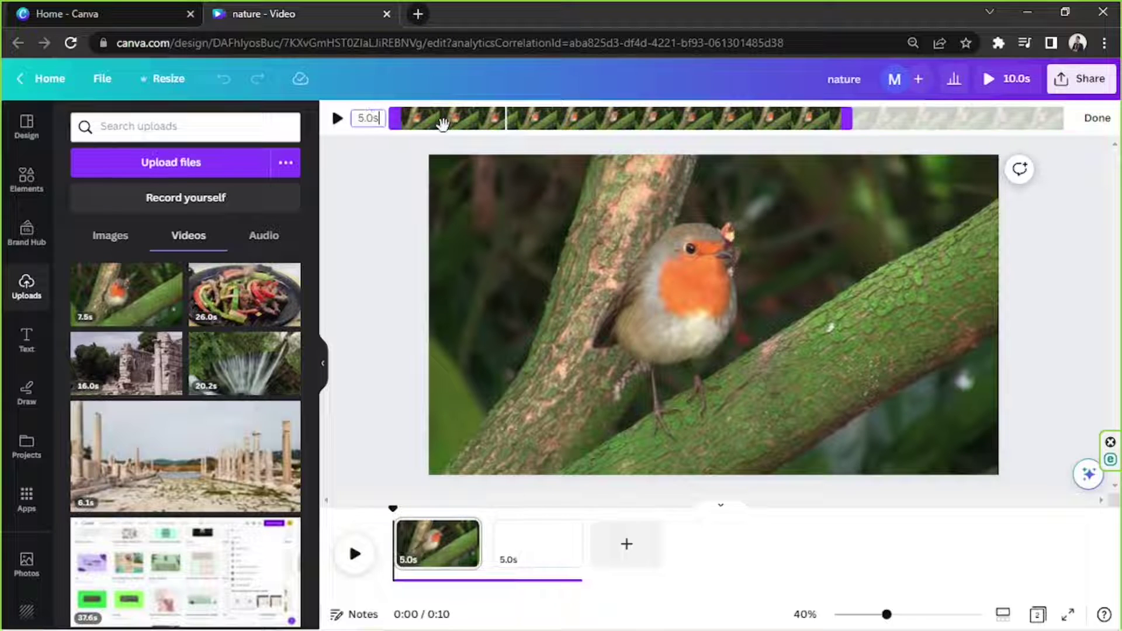
pyautogui.click(376, 119)
pyautogui.moveTo(851, 118); pyautogui.dragTo(583, 93)
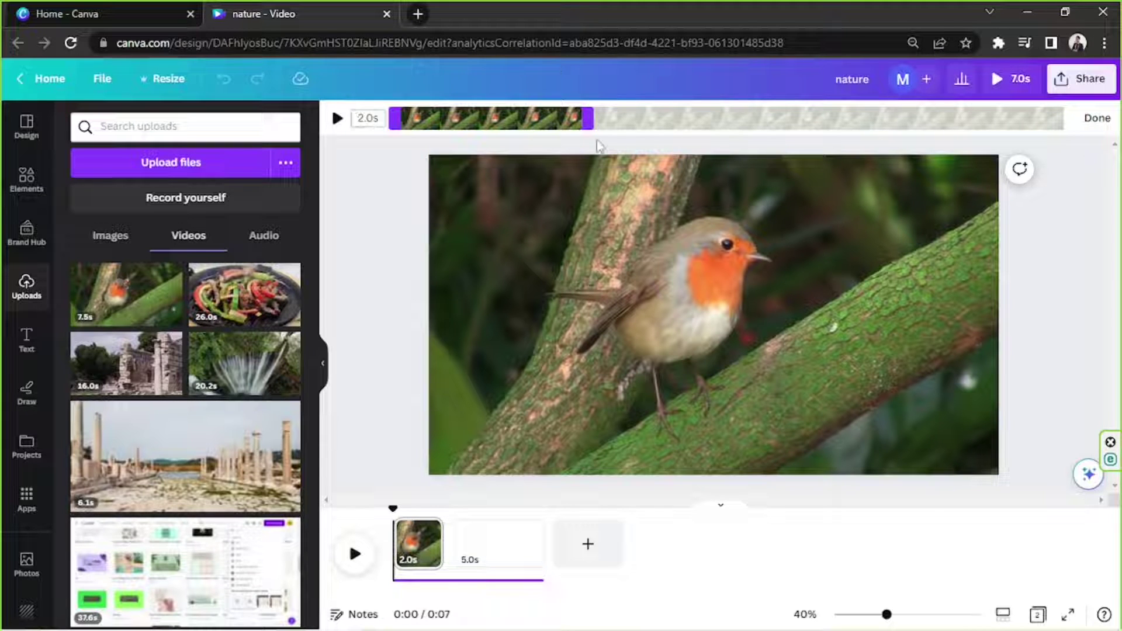
pyautogui.click(1097, 118)
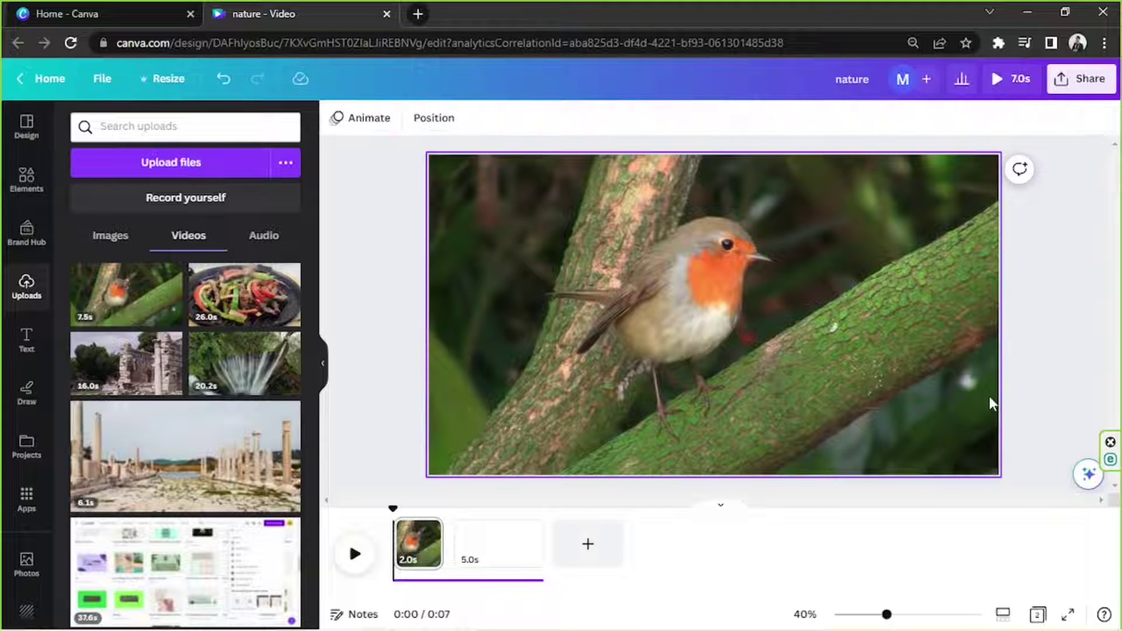
pyautogui.click(756, 298)
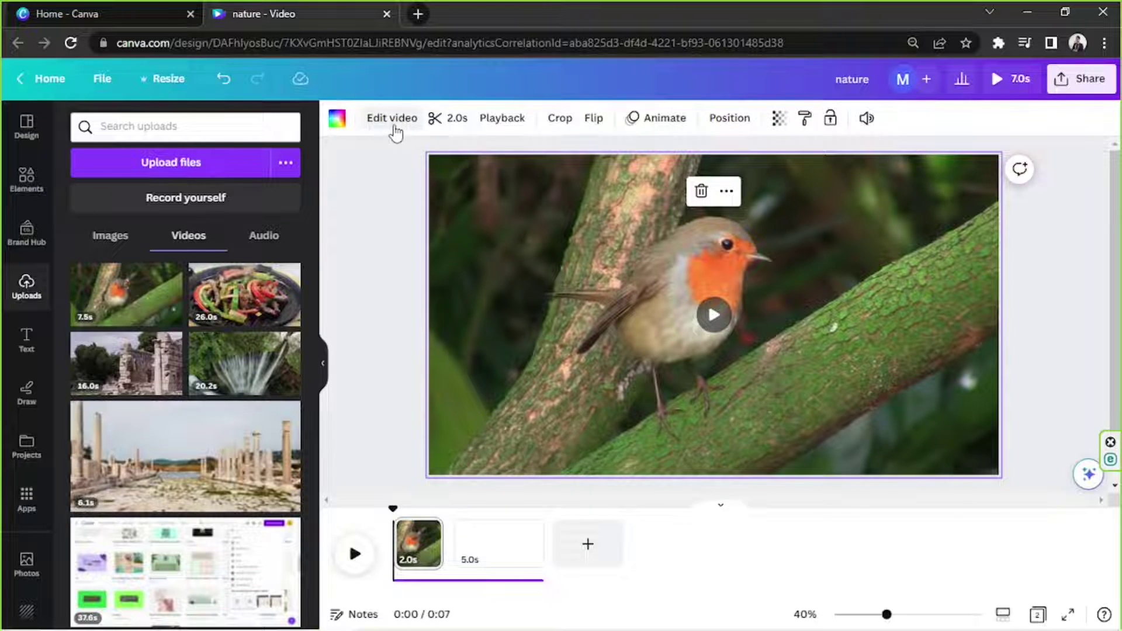
# Step: Open the robin clip's video effects and browse all filters, leaving none applied
pyautogui.click(395, 132)
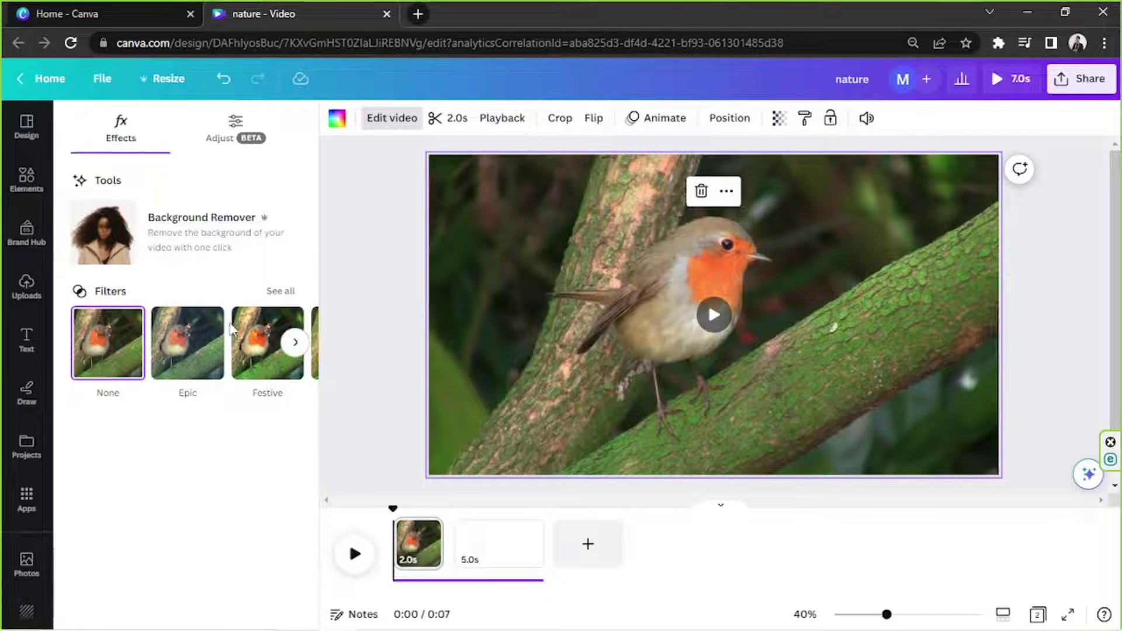
pyautogui.click(289, 292)
pyautogui.scroll(-3, 284, 286)
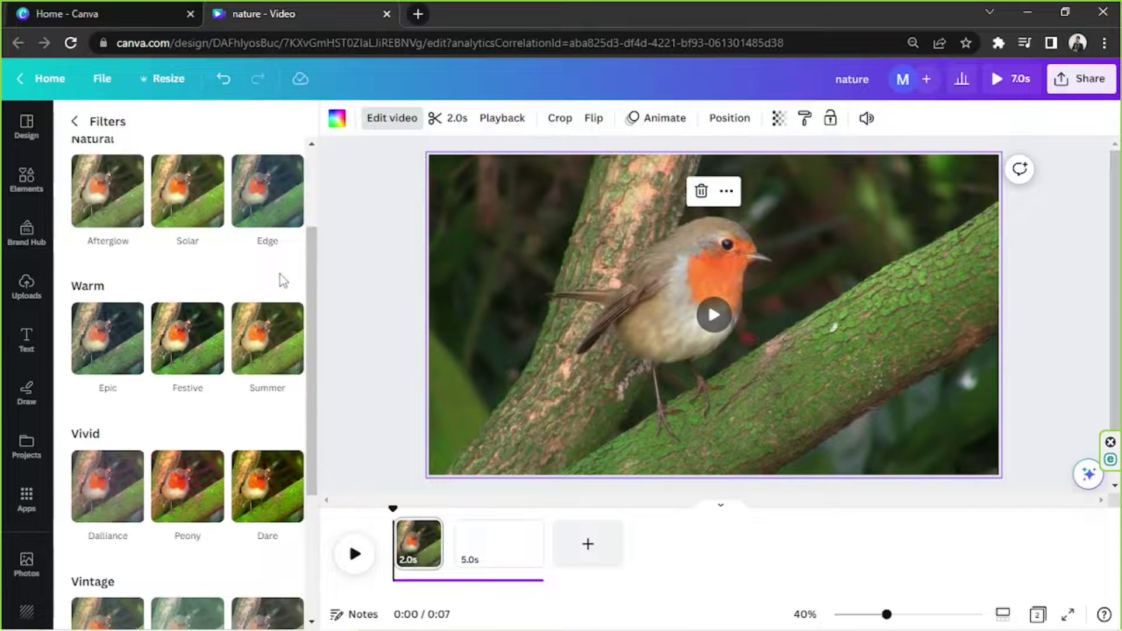
pyautogui.scroll(-3, 280, 274)
pyautogui.scroll(5, 279, 277)
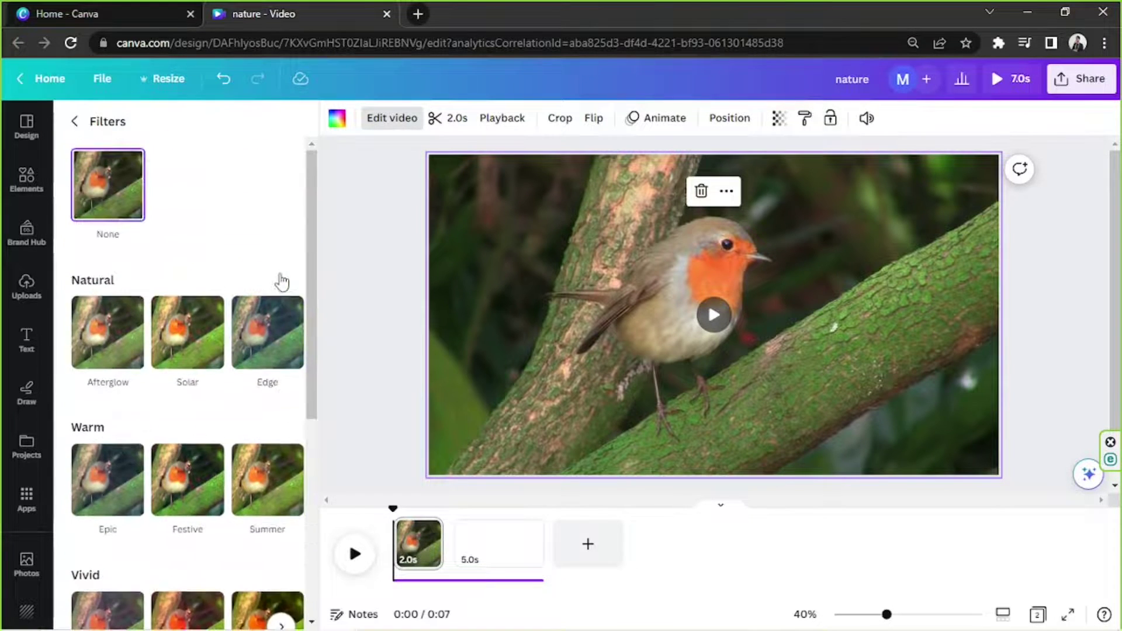
pyautogui.click(75, 123)
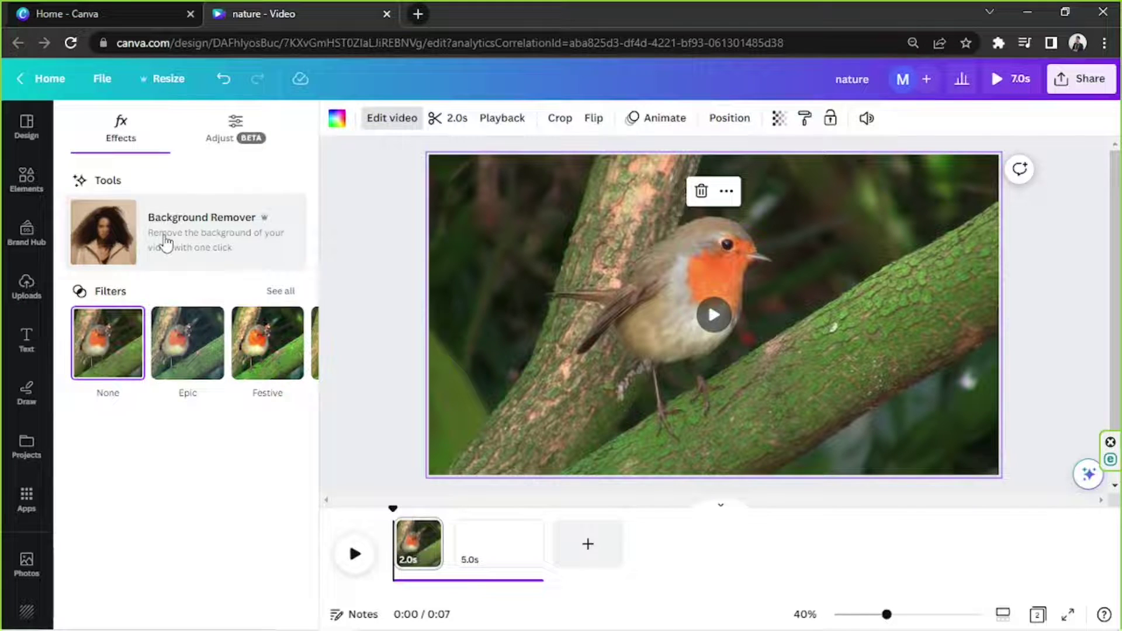
# Step: Review the robin clip's Adjust sliders, leaving all at 0, and return to uploads
pyautogui.click(244, 121)
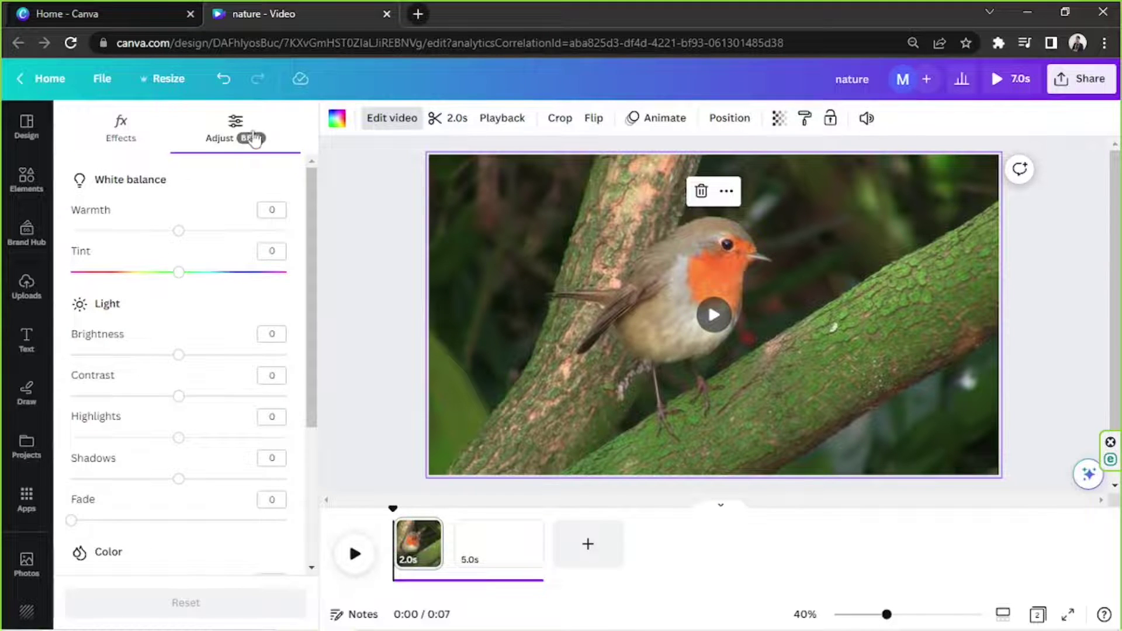
pyautogui.moveTo(313, 255); pyautogui.dragTo(310, 164)
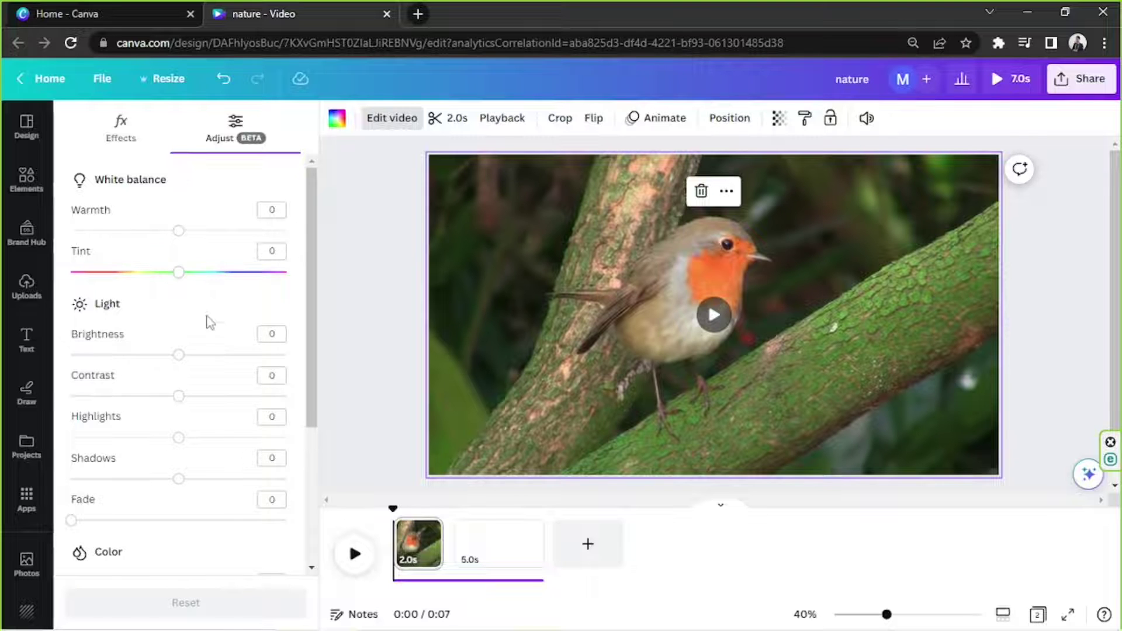
pyautogui.scroll(-2, 208, 321)
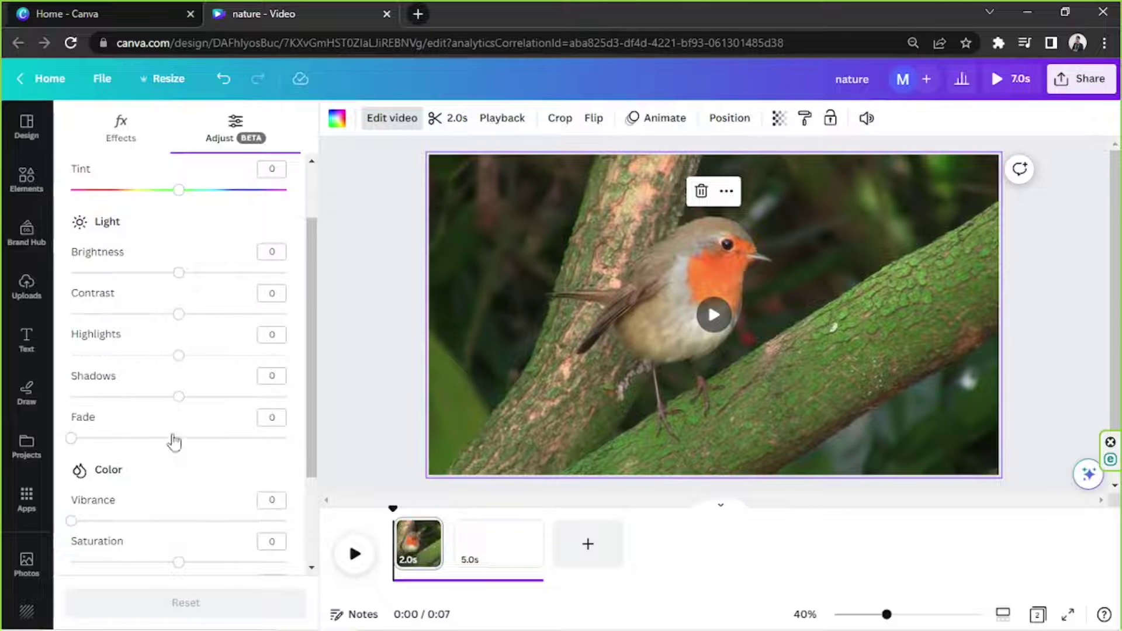
pyautogui.scroll(-3, 222, 311)
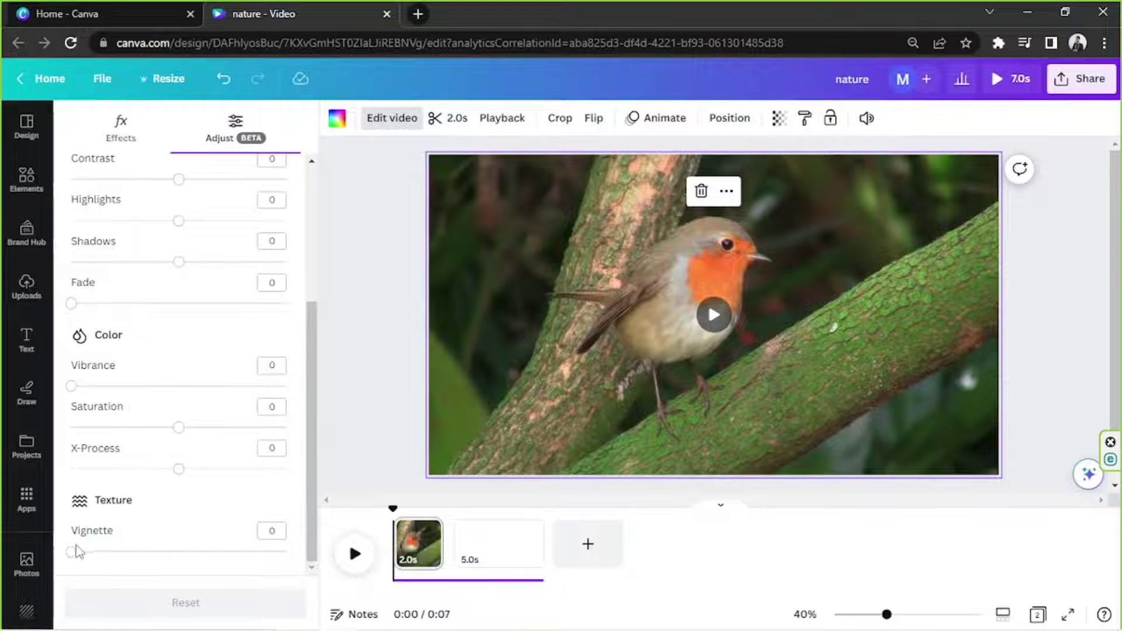
pyautogui.scroll(4, 160, 433)
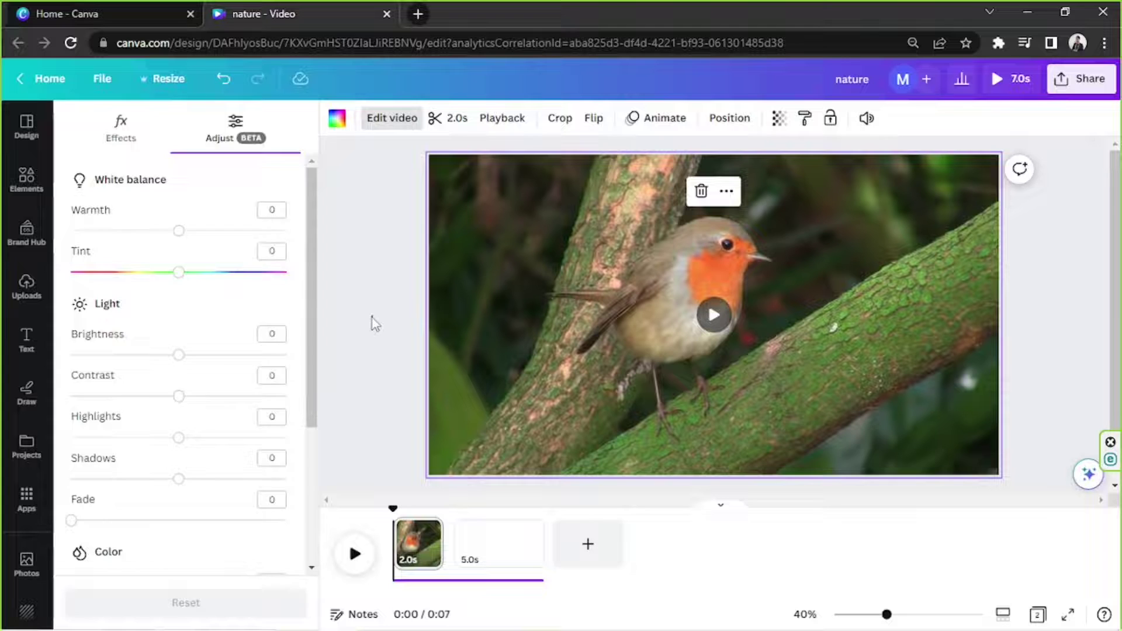
pyautogui.press('Escape')
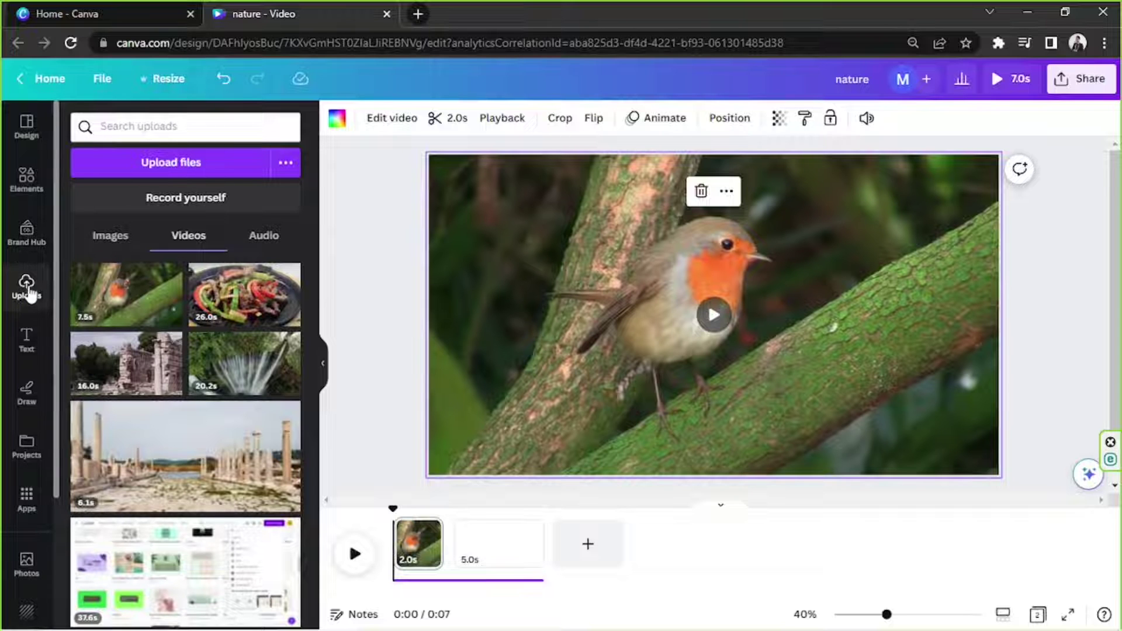
# Step: List the uploaded audio, showing two 2:17 copies of outside-the-box-20978.mp3
pyautogui.click(262, 235)
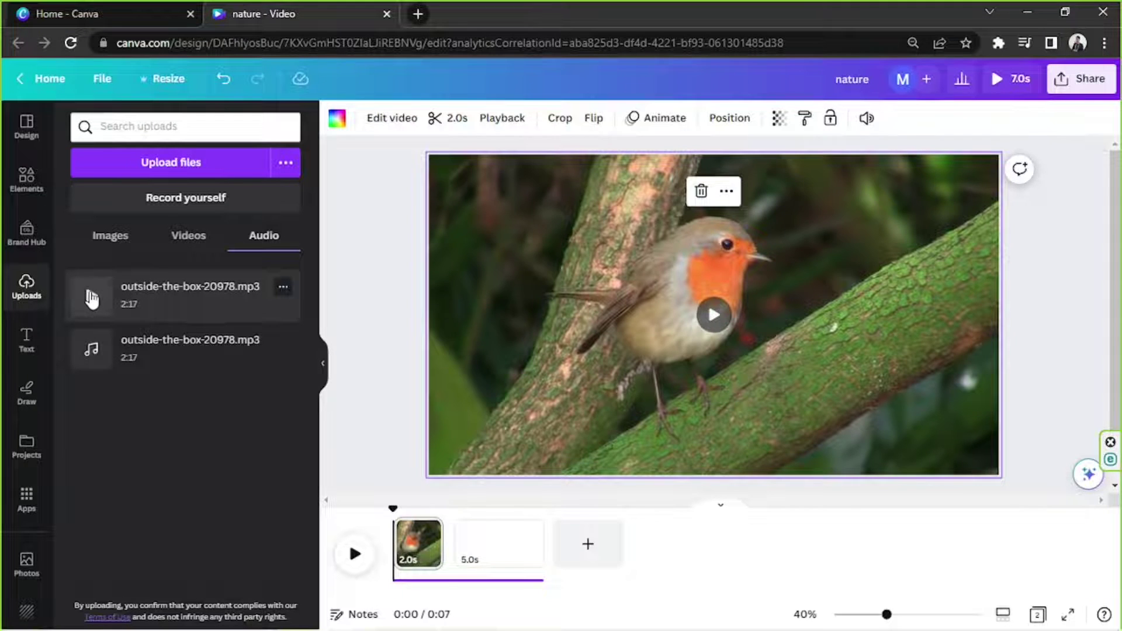
# Step: Add outside-the-box-20978.mp3 as a 7.0s soundtrack and check its track options
pyautogui.moveTo(91, 298); pyautogui.dragTo(451, 387)
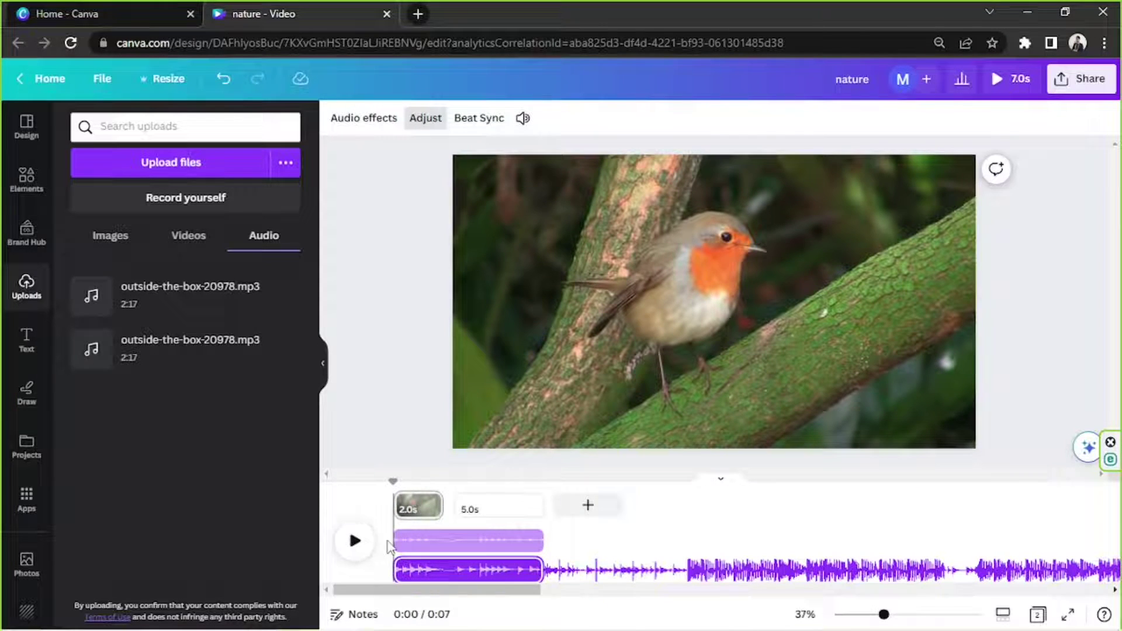
pyautogui.click(432, 570)
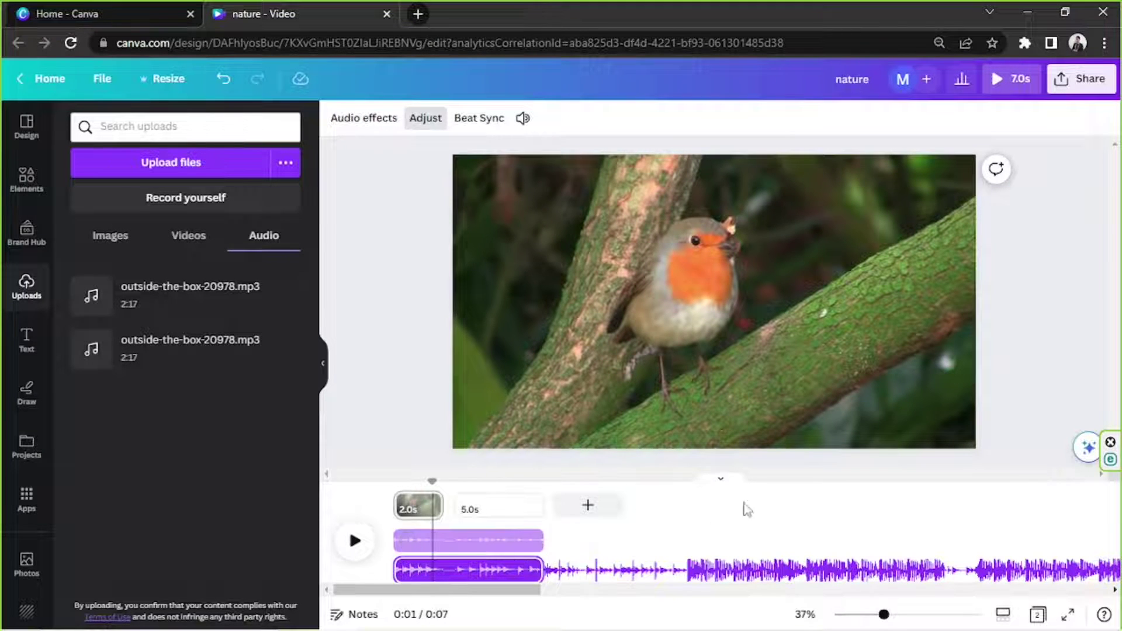
pyautogui.moveTo(468, 590); pyautogui.dragTo(342, 607)
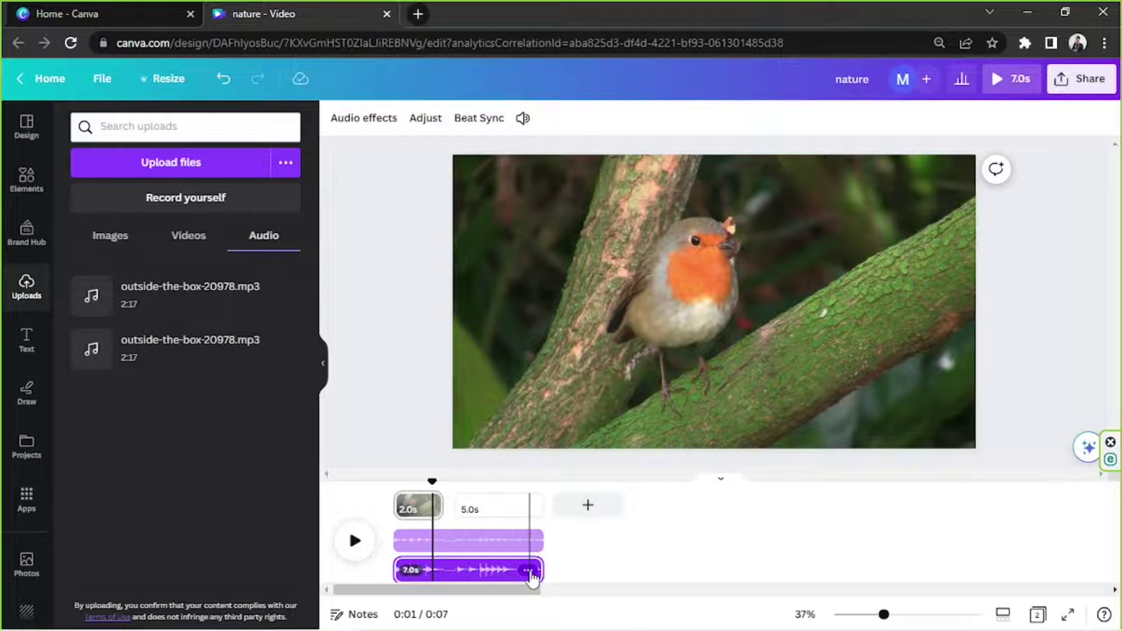
pyautogui.click(528, 570)
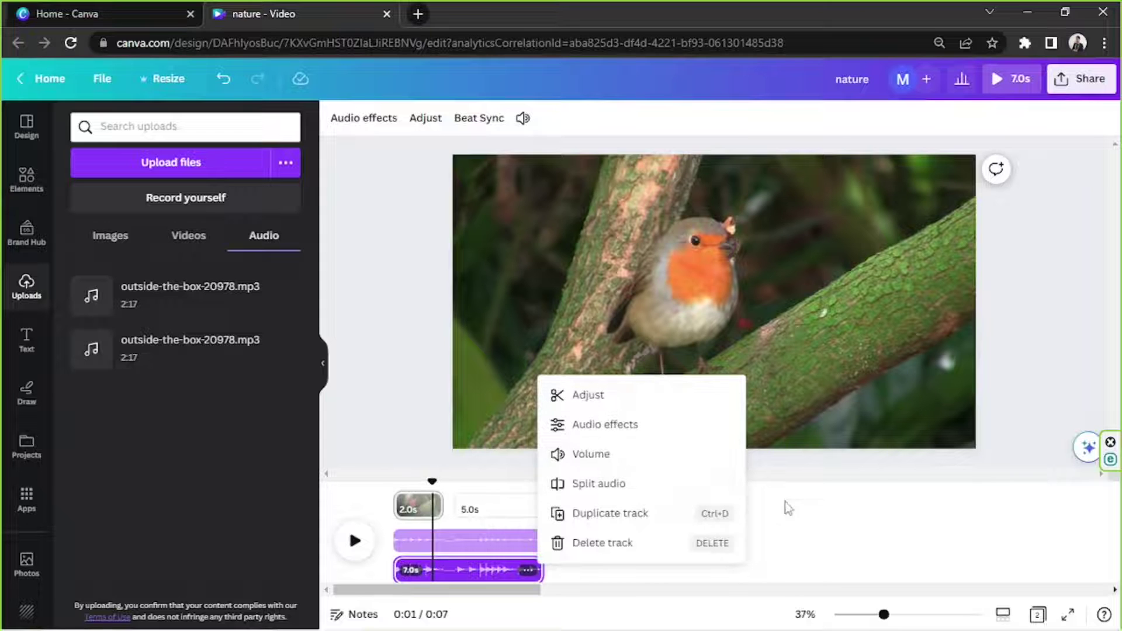
pyautogui.click(839, 539)
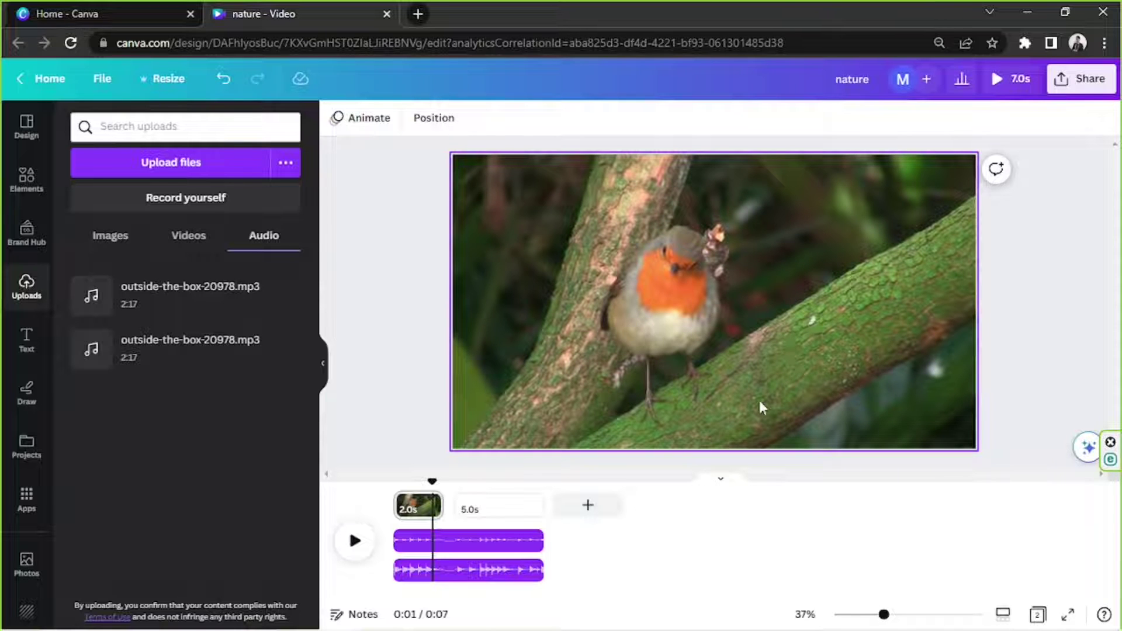
# Step: Delete the blank second page, add a fresh 5.0s page, and list the uploaded videos
pyautogui.click(496, 514)
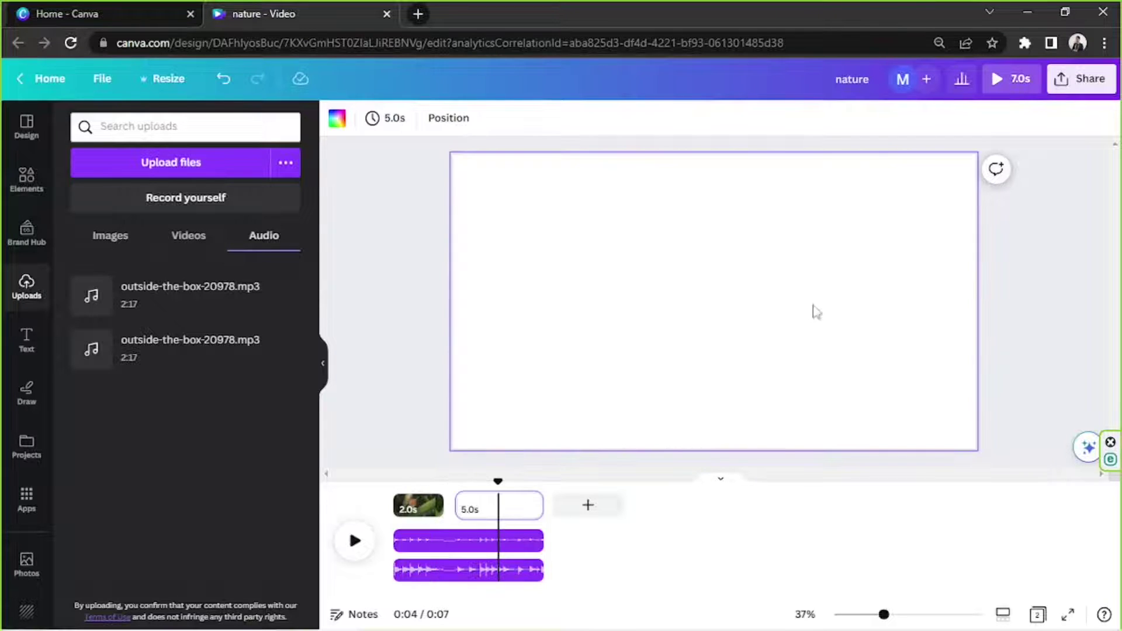
pyautogui.click(524, 510)
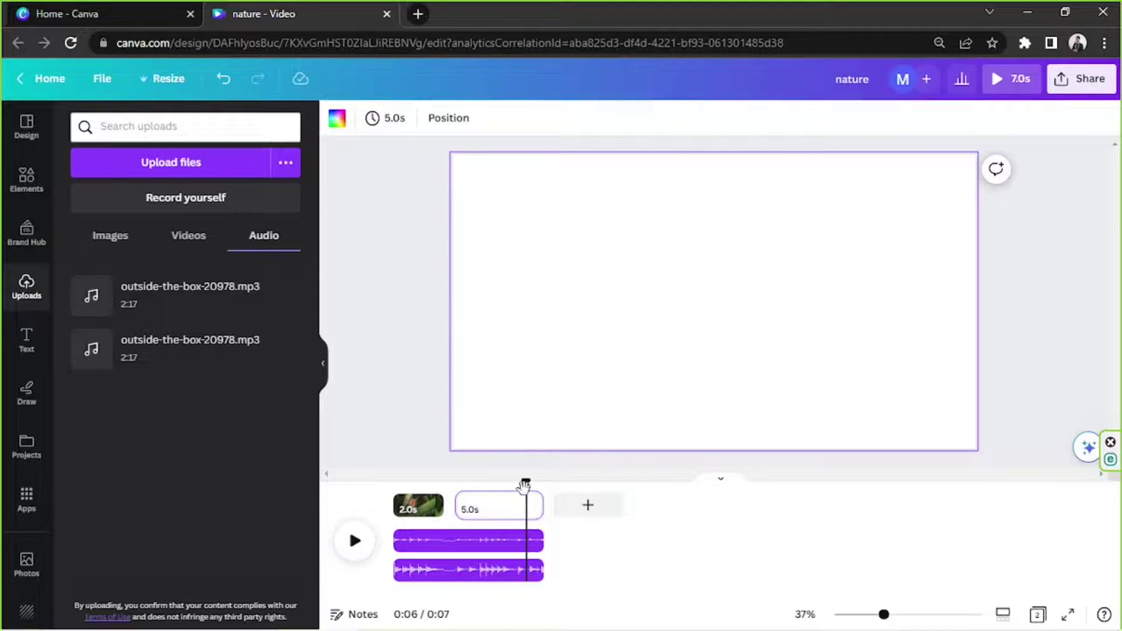
pyautogui.press('Delete')
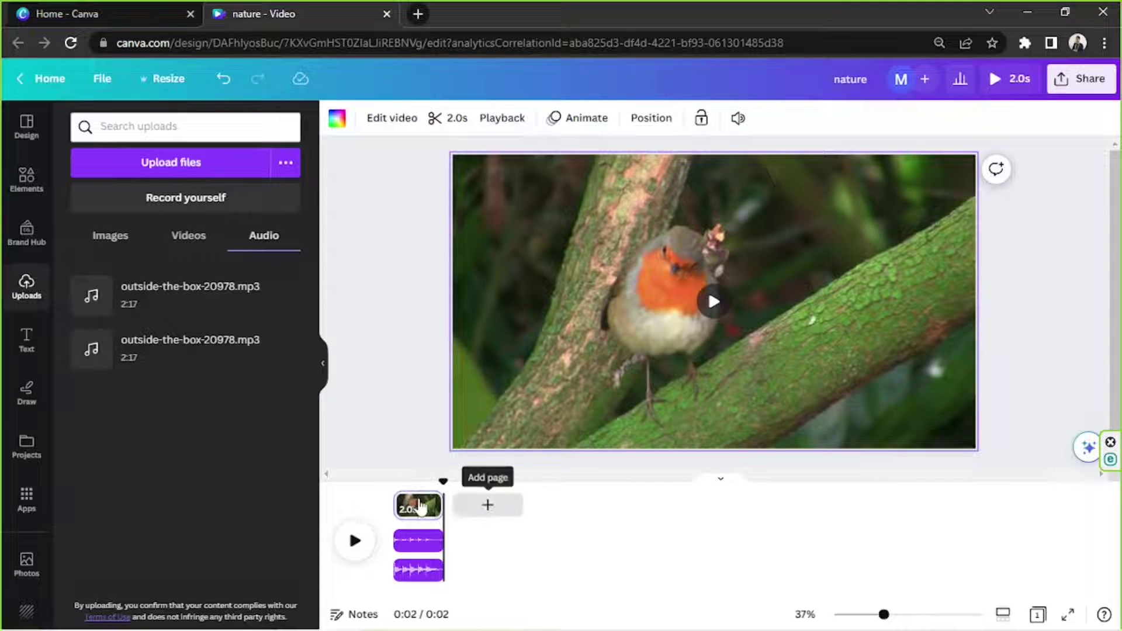
pyautogui.click(417, 506)
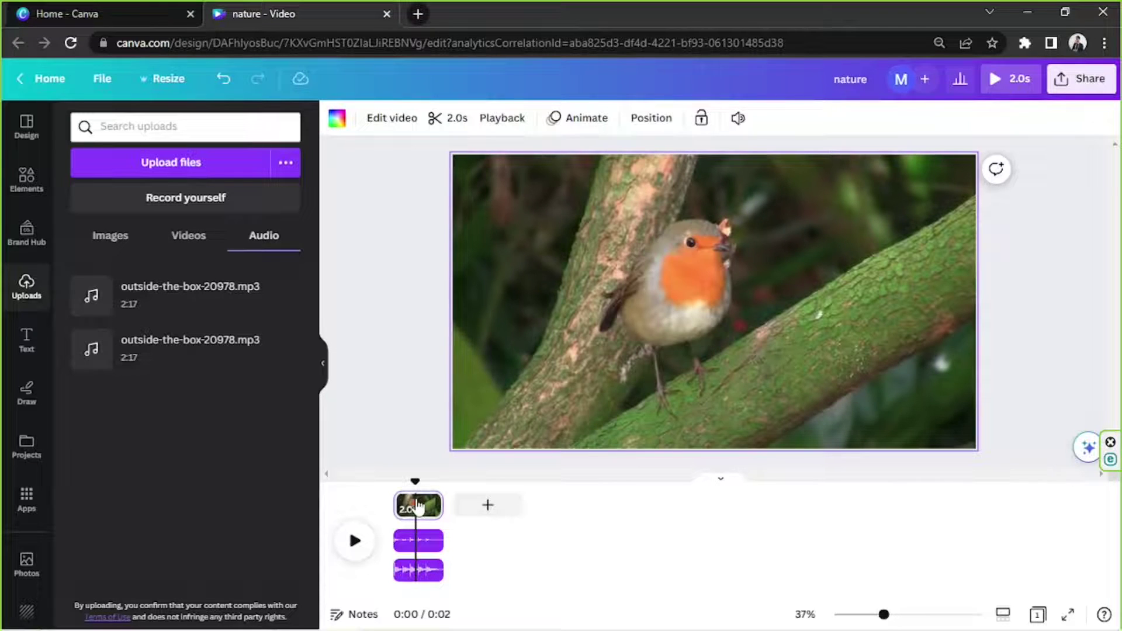
pyautogui.click(487, 509)
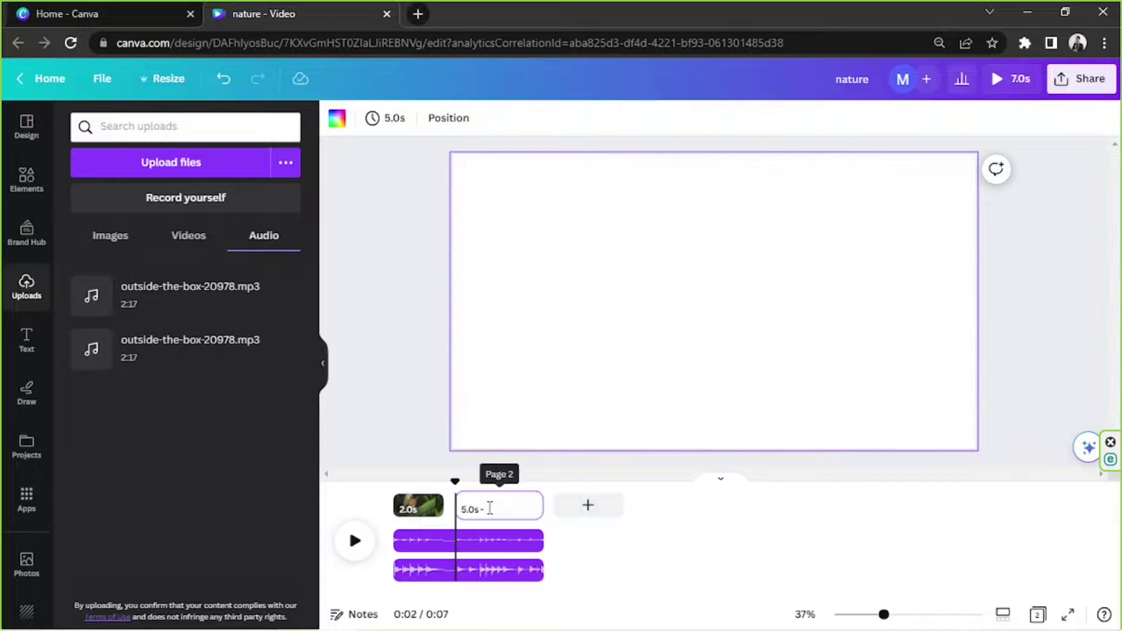
pyautogui.click(494, 504)
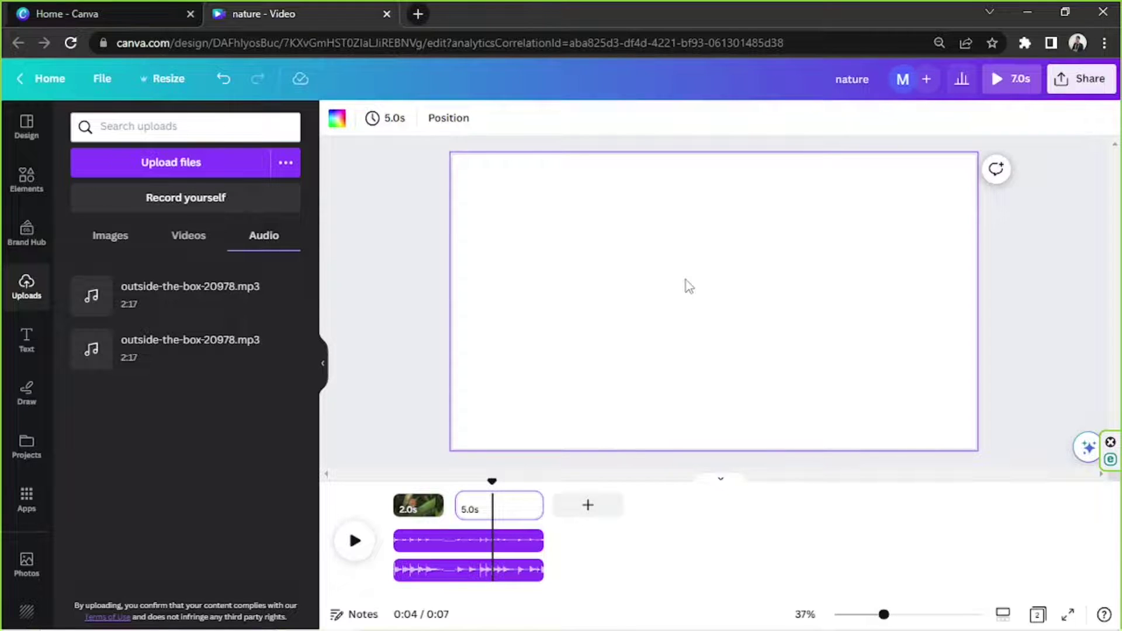
pyautogui.moveTo(491, 481); pyautogui.dragTo(455, 480)
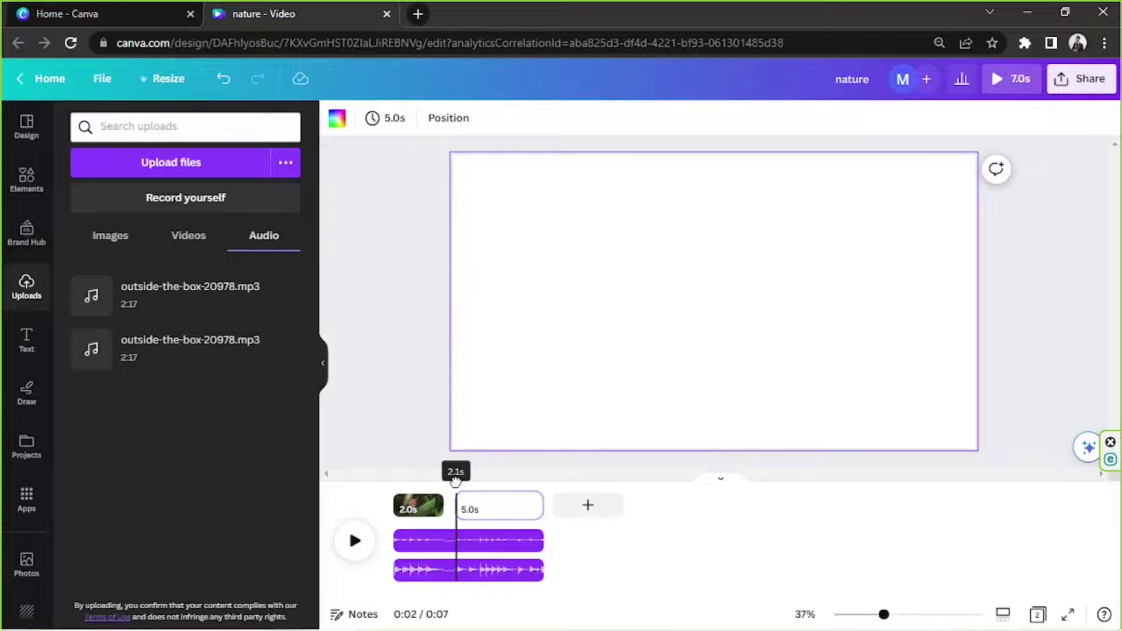
pyautogui.click(200, 236)
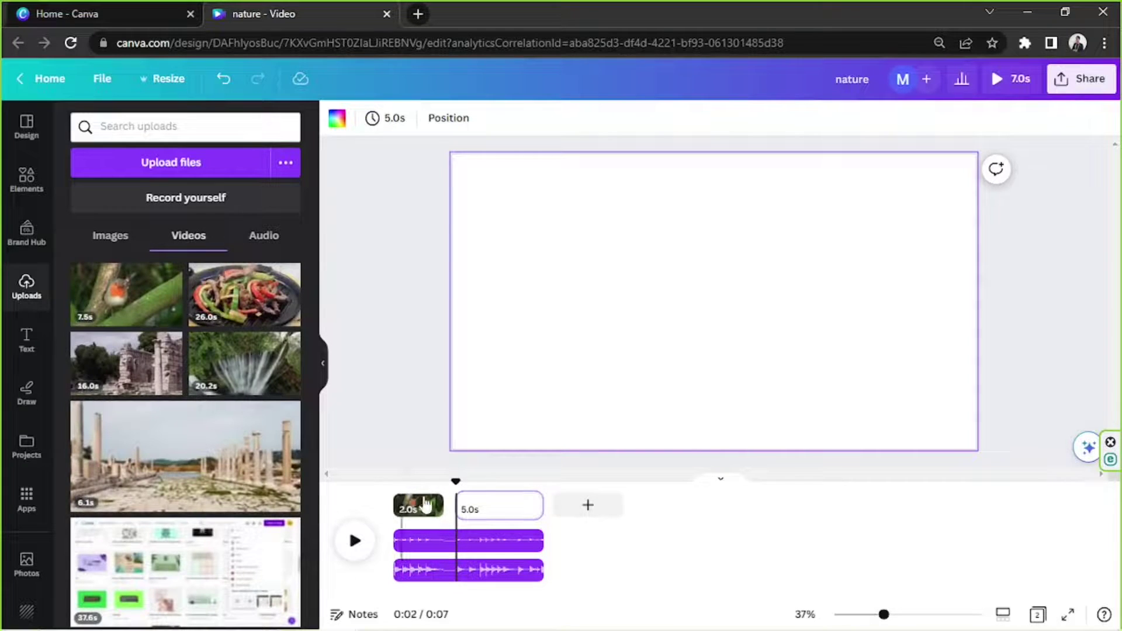
# Step: Set the 20.2s waterfall video as the second page's background
pyautogui.click(291, 378)
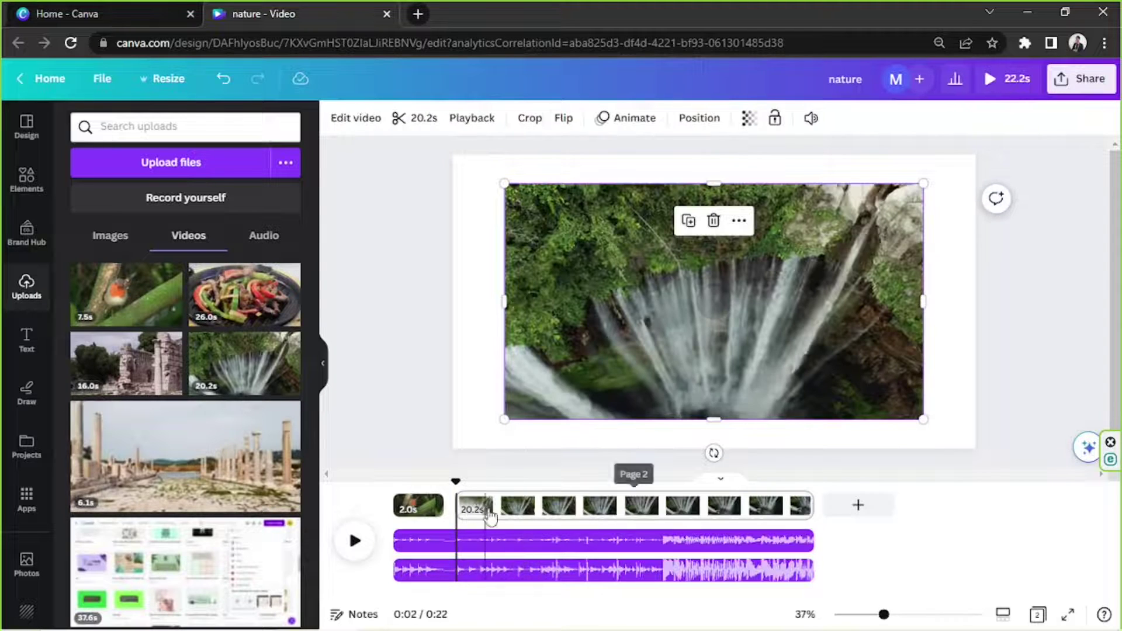
pyautogui.rightClick(613, 257)
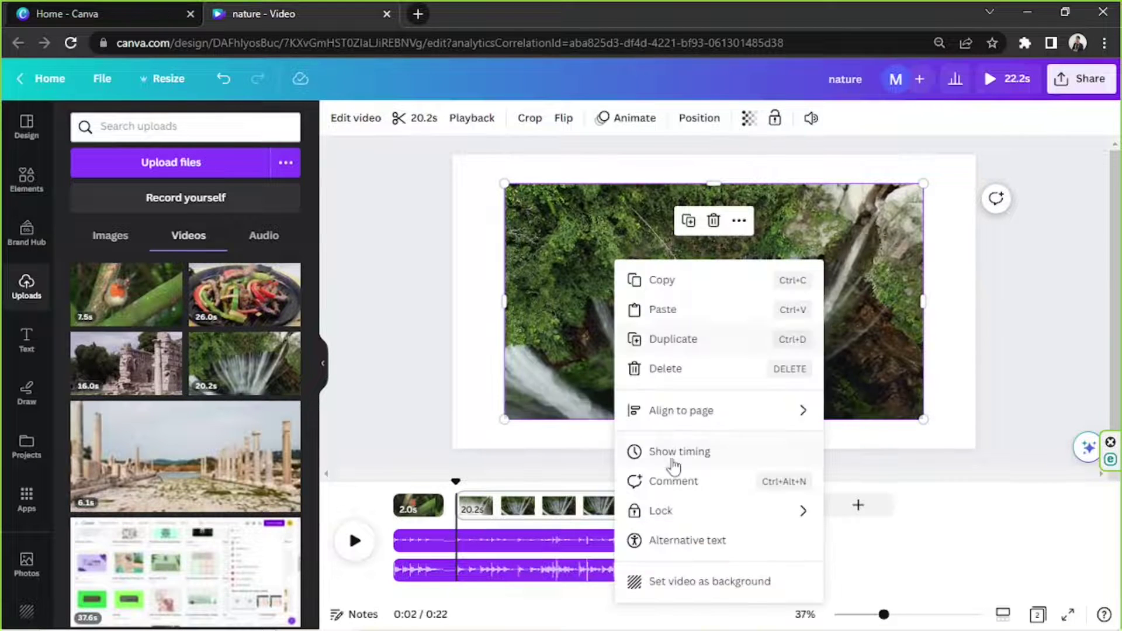
pyautogui.click(658, 582)
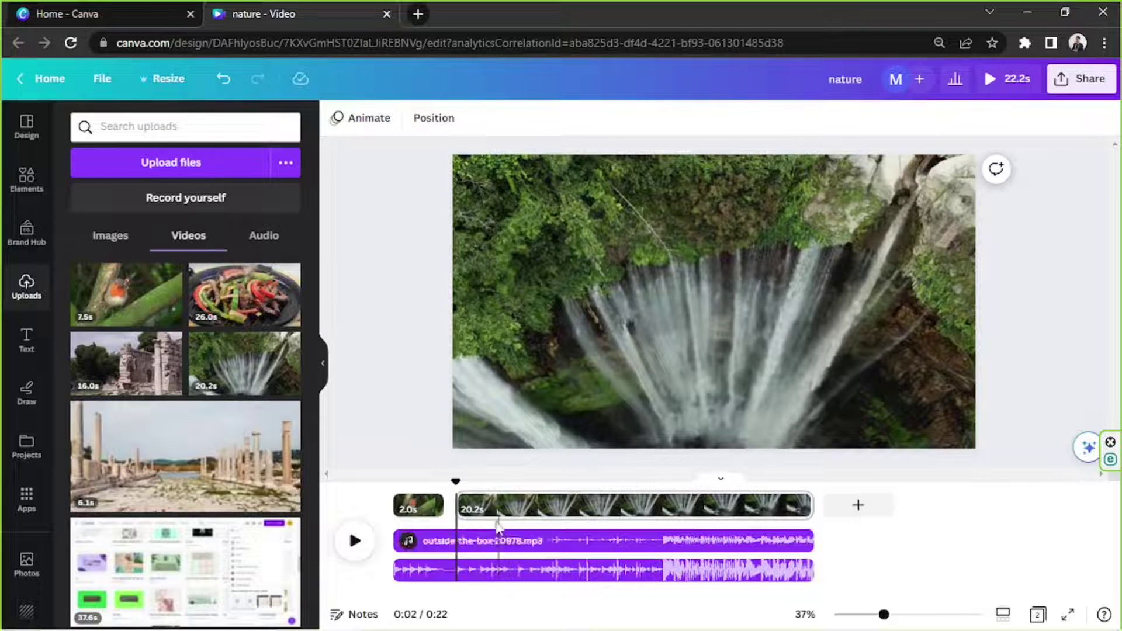
# Step: Trim the waterfall clip from 20.2s down to 3.0s
pyautogui.click(473, 513)
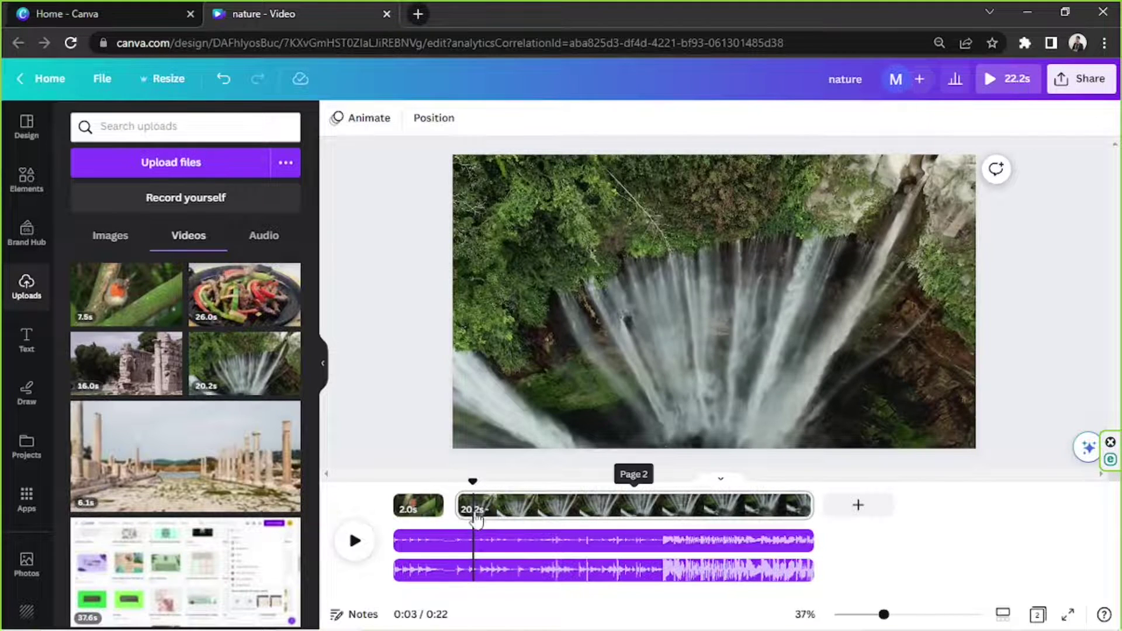
pyautogui.doubleClick(510, 426)
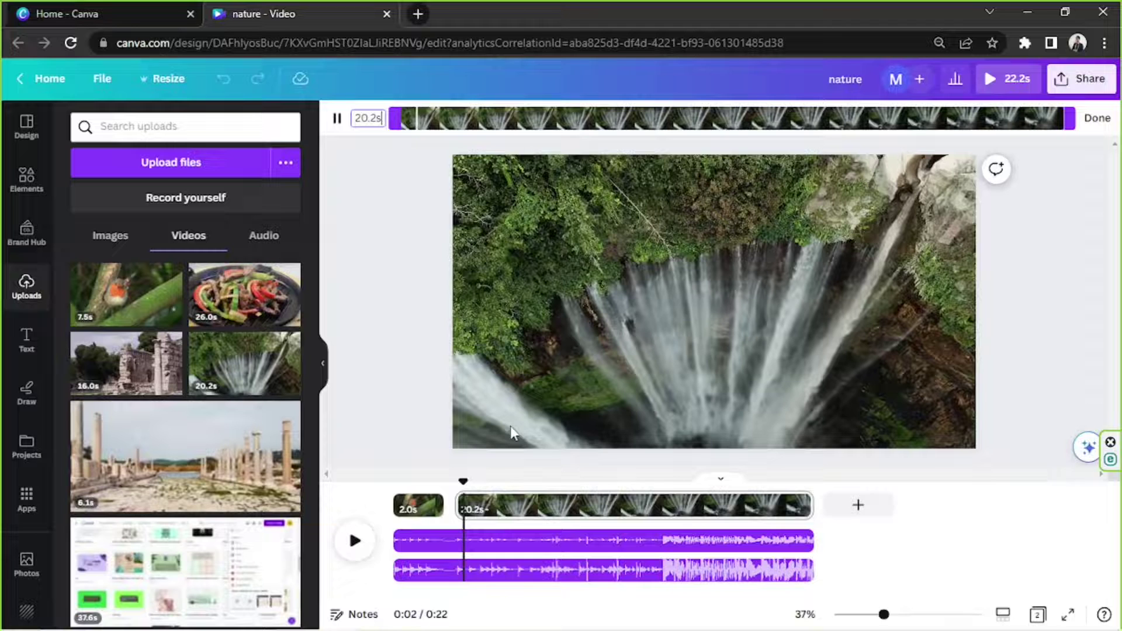
pyautogui.click(368, 117)
pyautogui.write('3')
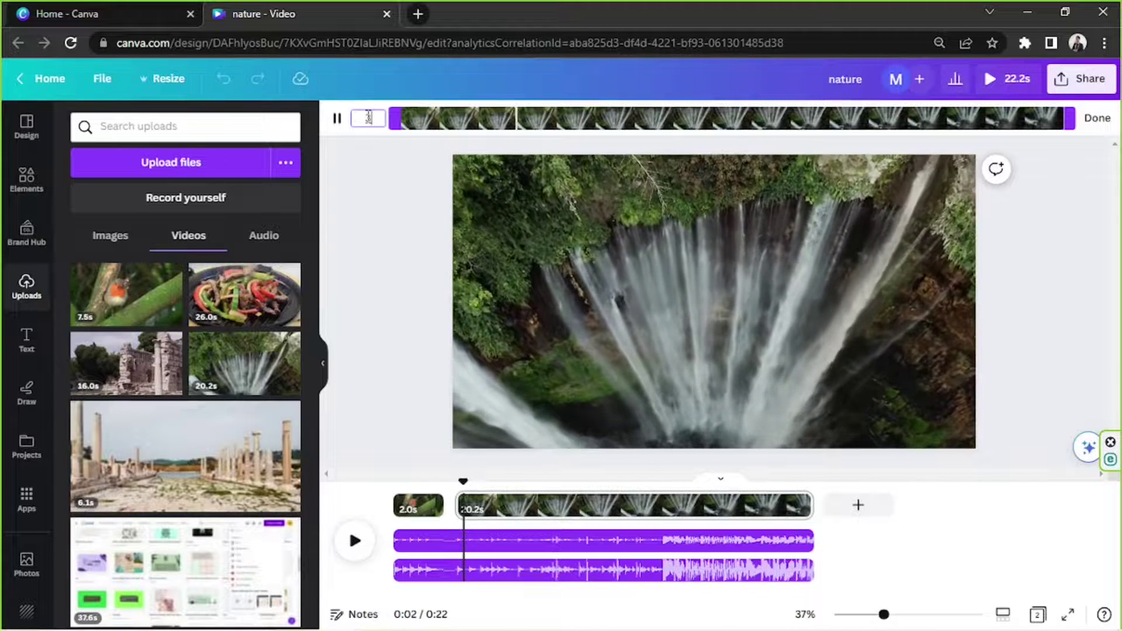
pyautogui.click(1106, 119)
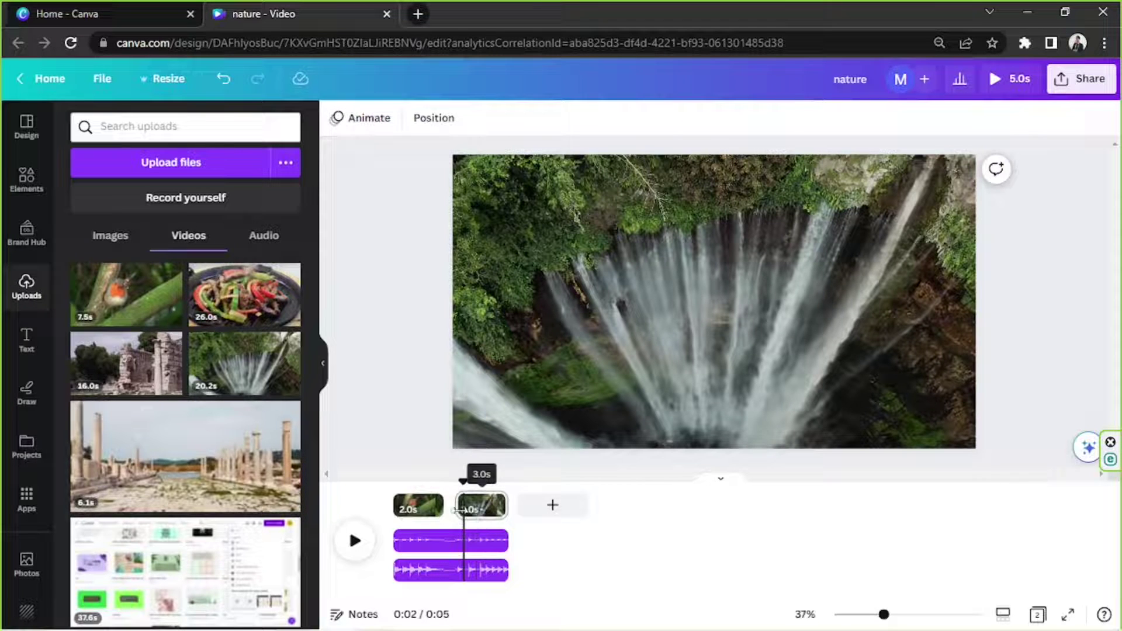
pyautogui.moveTo(459, 513)
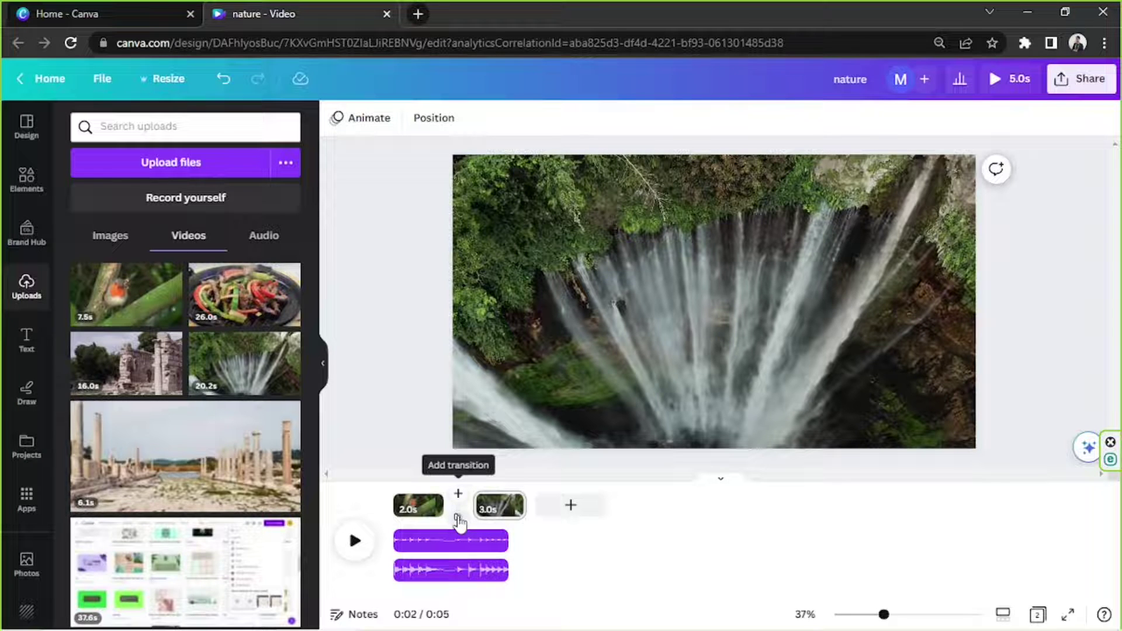
pyautogui.click(459, 519)
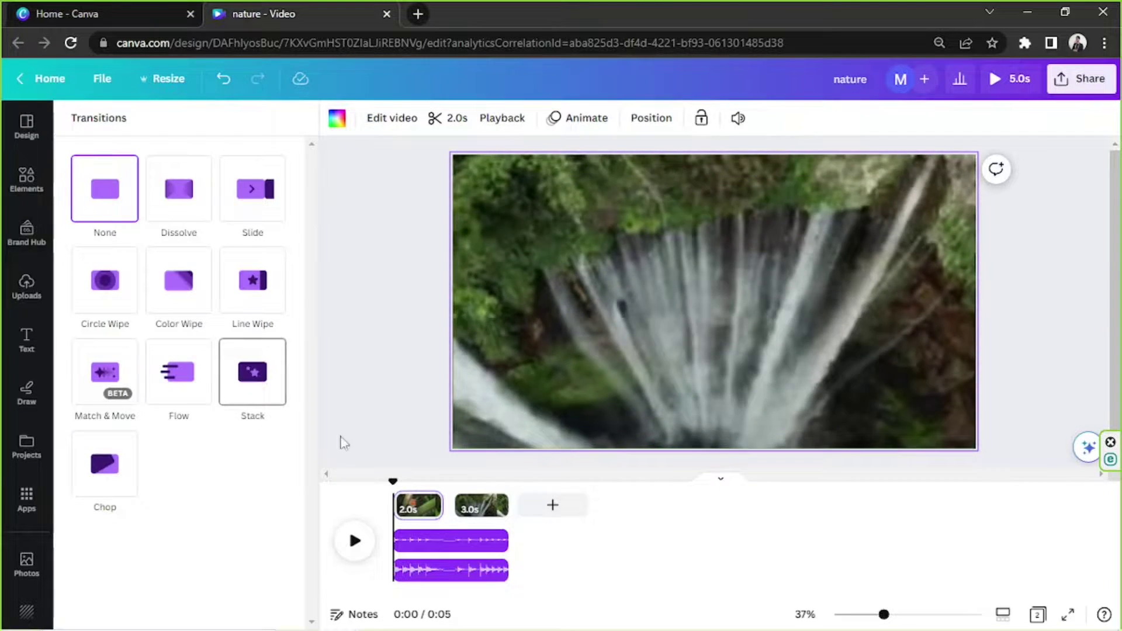
# Step: Add a new text box onto the robin video page
pyautogui.click(333, 401)
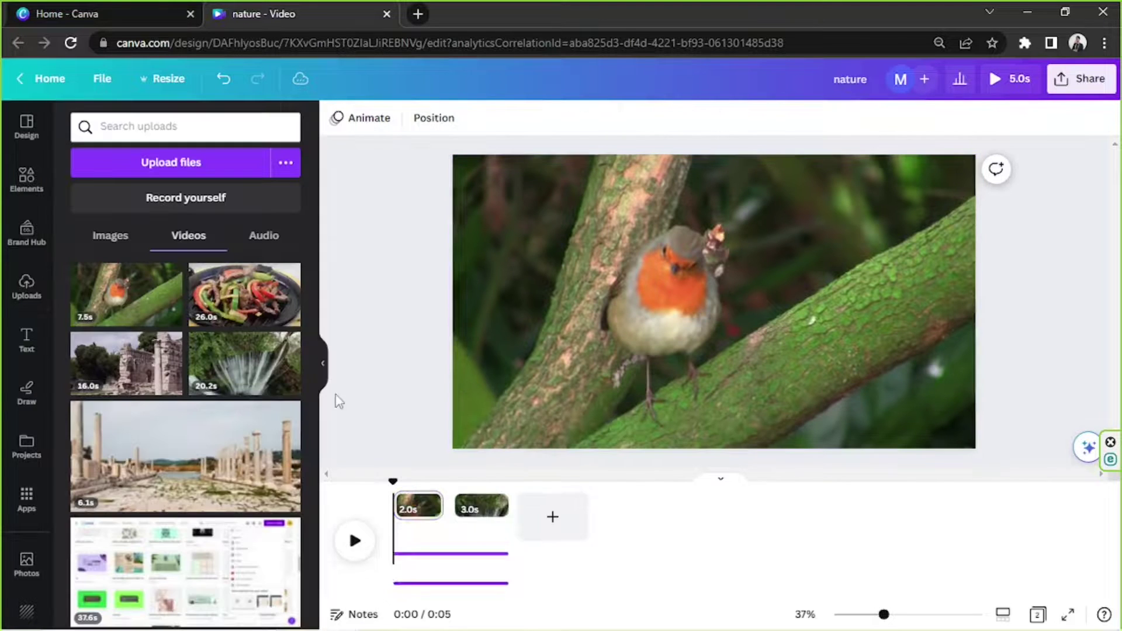
pyautogui.click(646, 258)
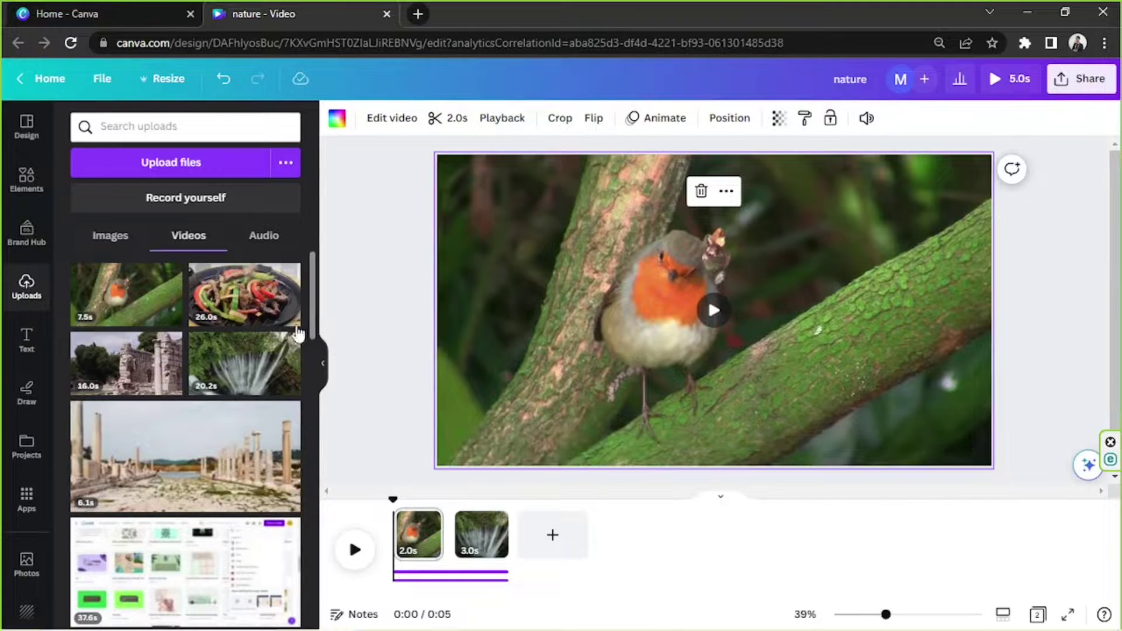
pyautogui.click(28, 342)
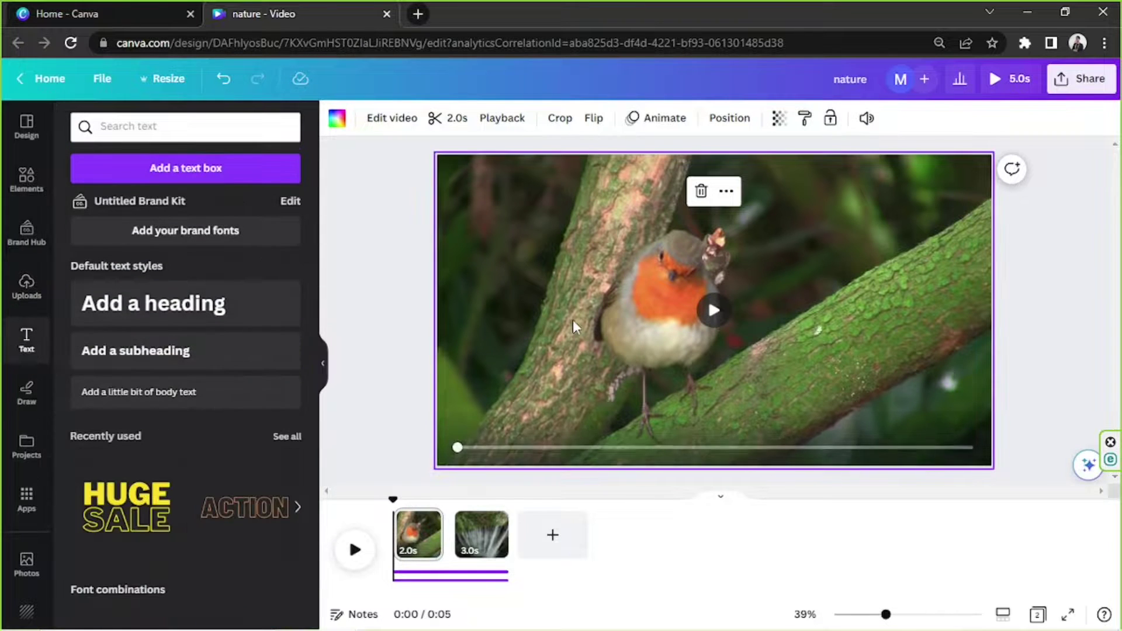
pyautogui.press('t')
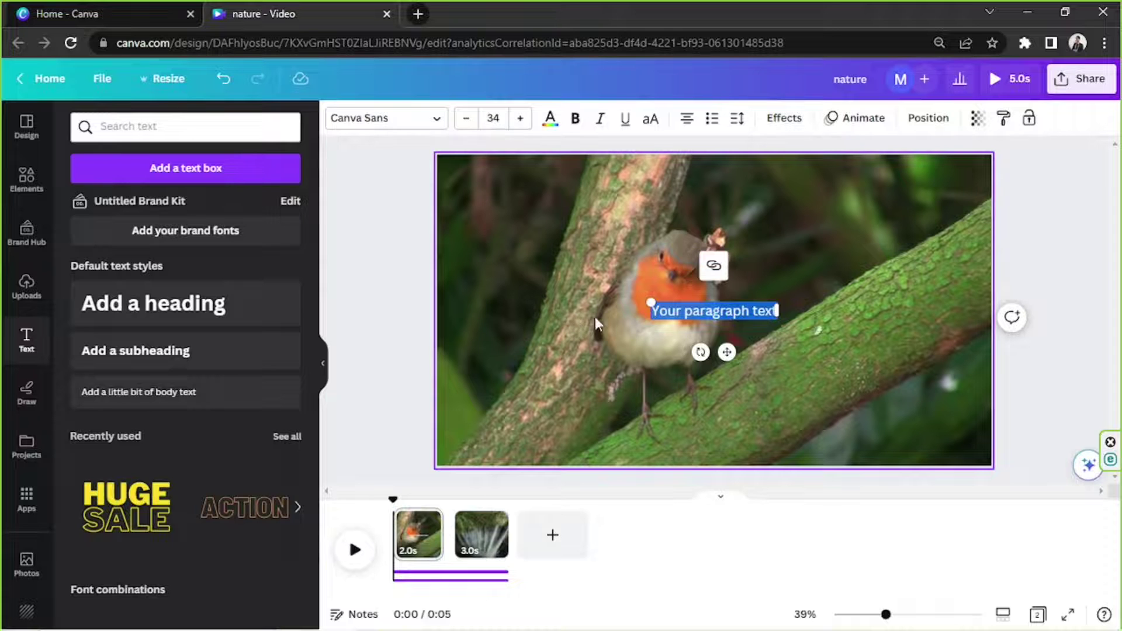
# Step: Enlarge the text to 73.9, replace it with NATURAL WONDERS, and move it top centre
pyautogui.click(584, 355)
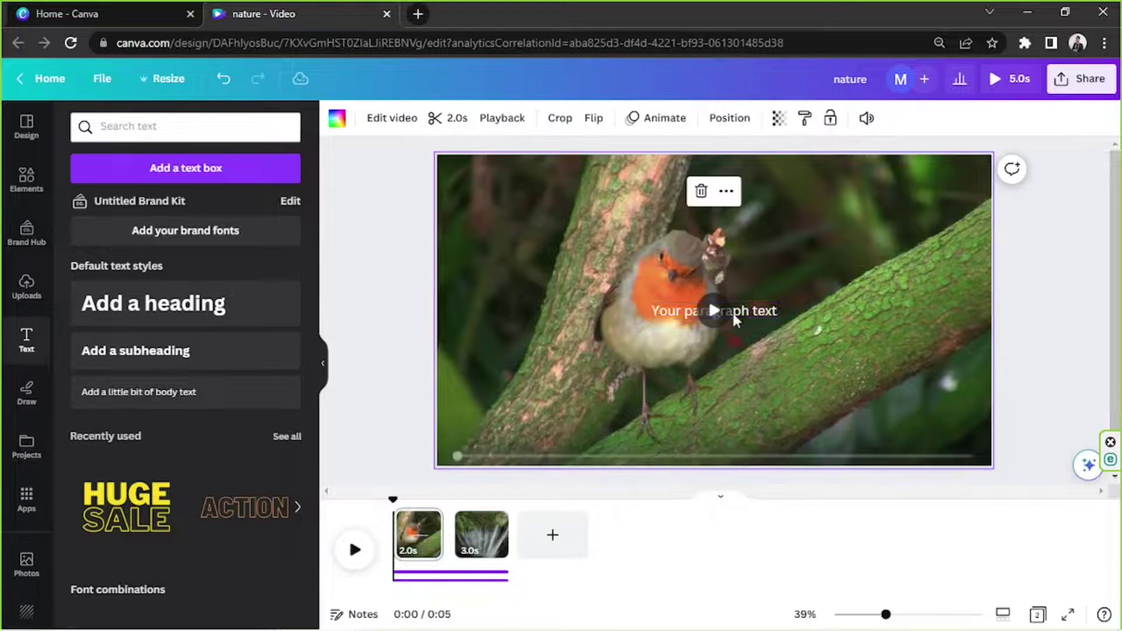
pyautogui.click(748, 310)
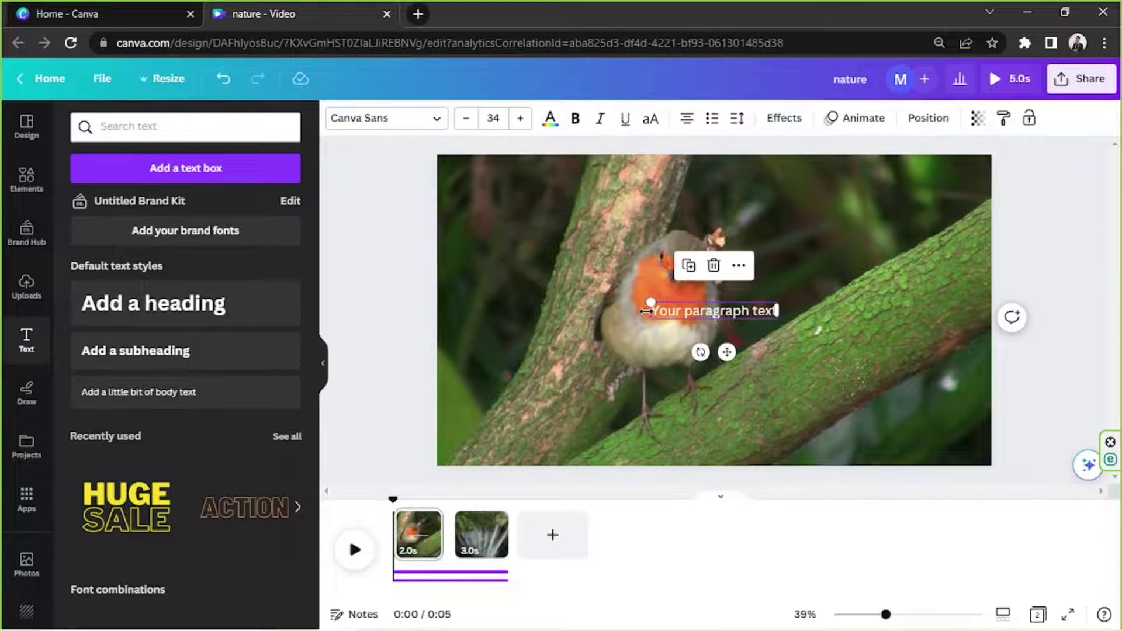
pyautogui.moveTo(578, 272); pyautogui.dragTo(502, 284)
pyautogui.click(714, 306)
pyautogui.doubleClick(764, 309)
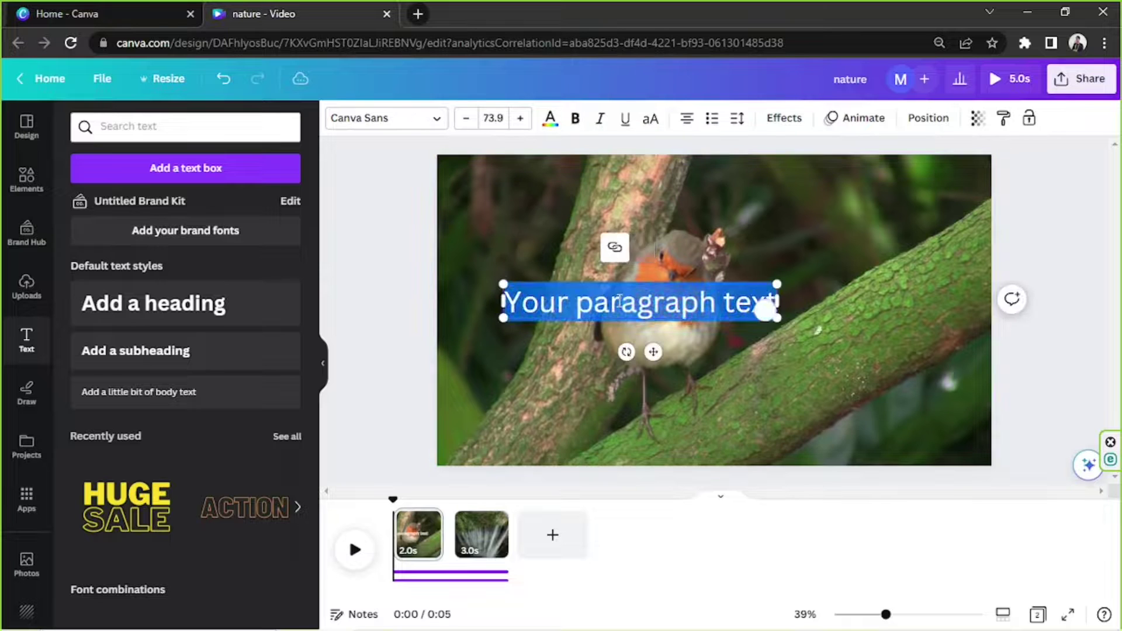
pyautogui.write('NATURAL')
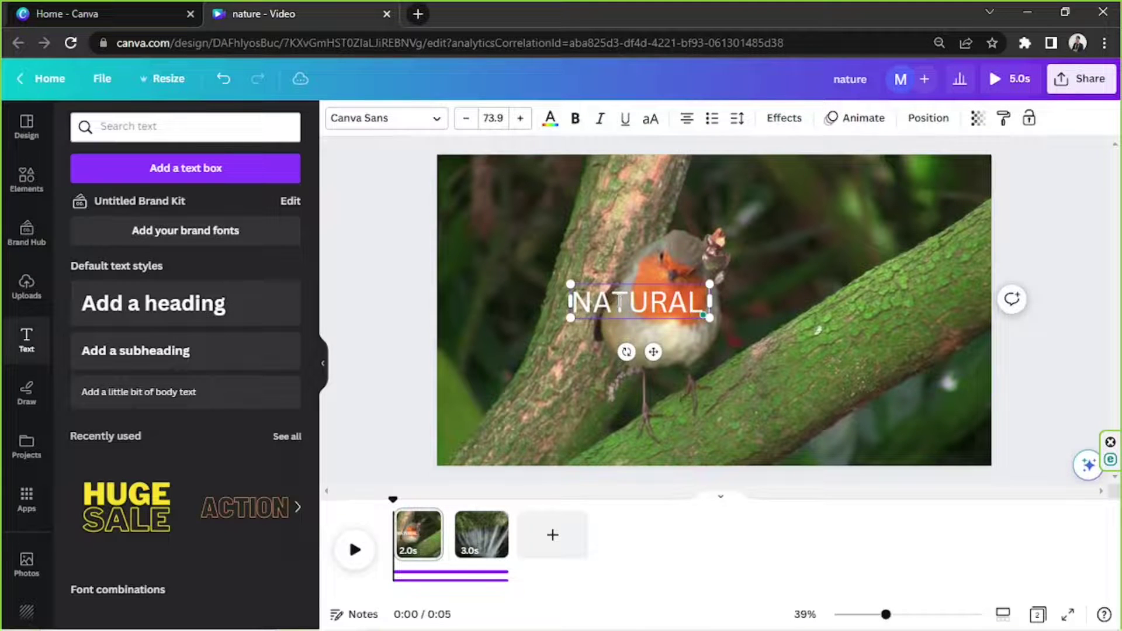
pyautogui.write(' WONDERS')
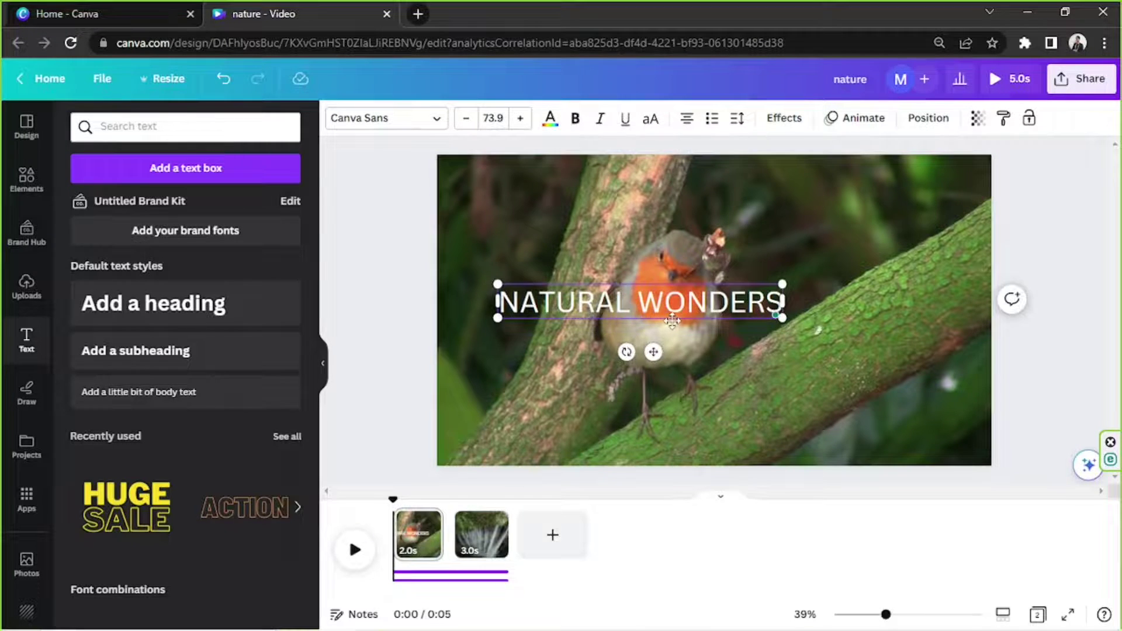
pyautogui.moveTo(672, 320); pyautogui.dragTo(830, 192)
# Step: Widen the NATURAL WONDERS title's letter spacing and drag it back to the centre
pyautogui.click(737, 120)
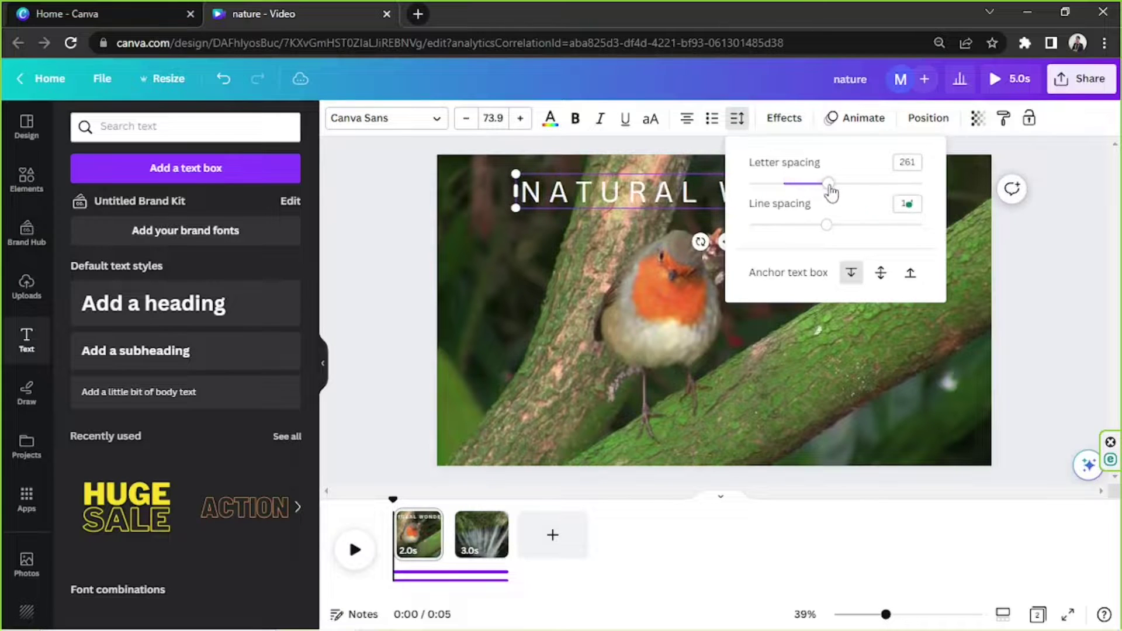
pyautogui.click(929, 313)
pyautogui.click(934, 316)
pyautogui.click(810, 191)
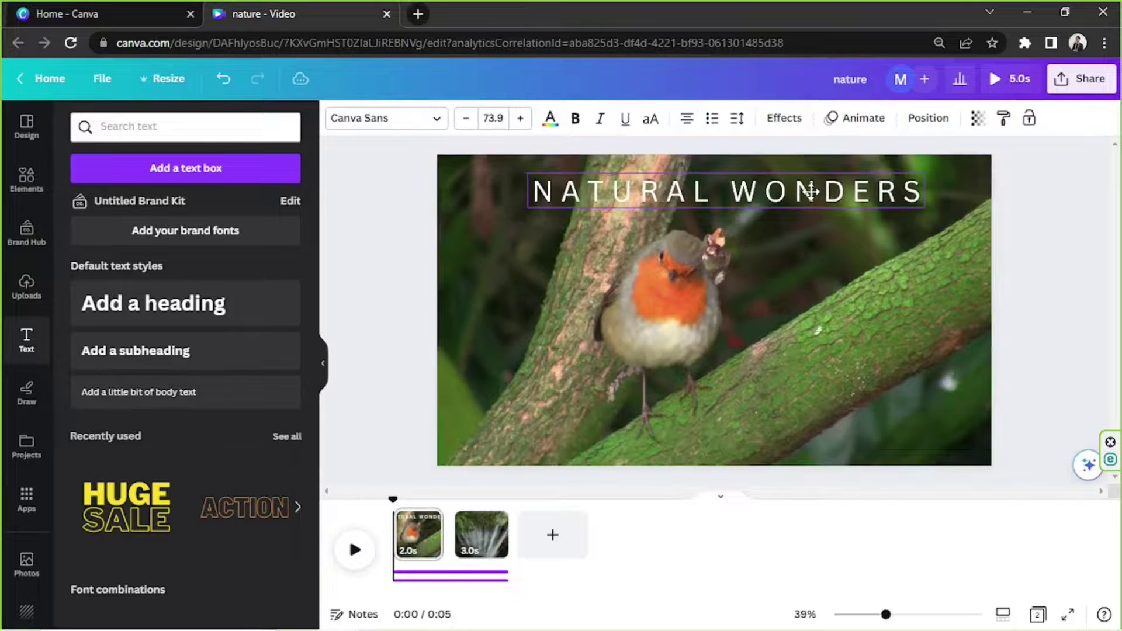
pyautogui.moveTo(810, 191); pyautogui.dragTo(795, 191)
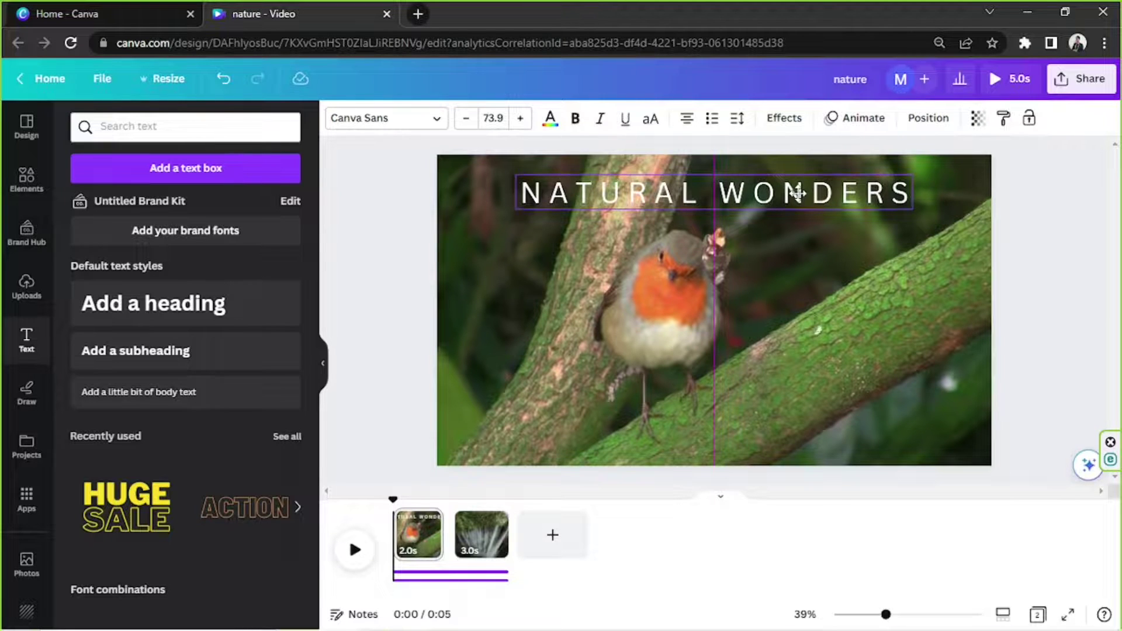
# Step: Give the title the Lift text effect at intensity 100, then deselect it
pyautogui.click(794, 121)
pyautogui.click(242, 219)
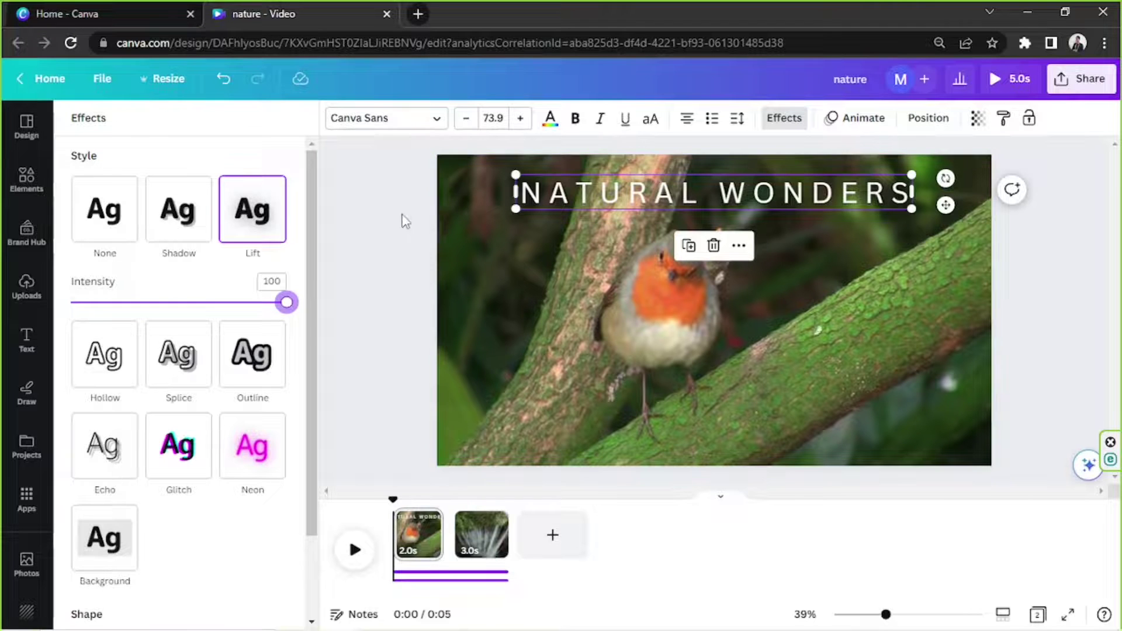
pyautogui.press('Escape')
pyautogui.click(369, 256)
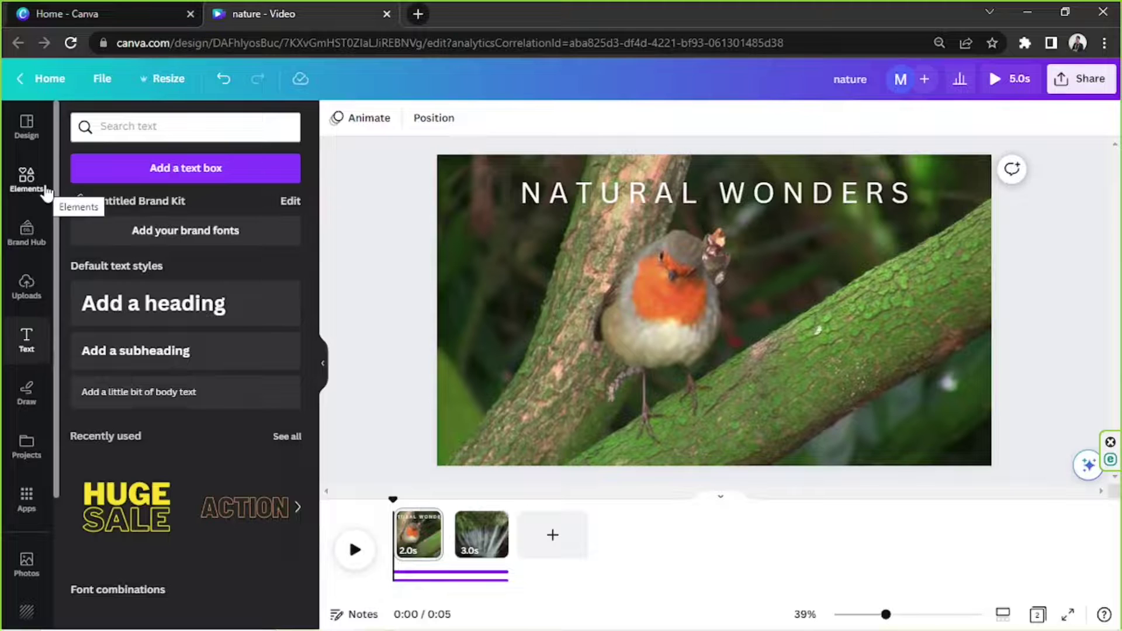
# Step: Add the white sparkle element, tilt it about 16 degrees, shrink it and place it lower-right
pyautogui.click(26, 180)
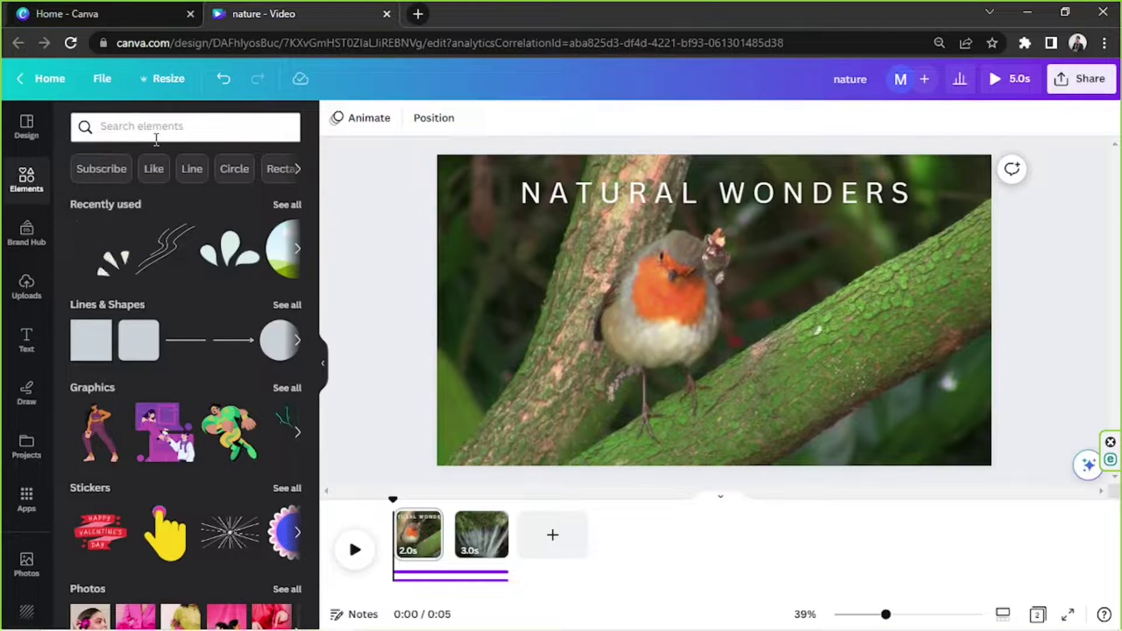
pyautogui.click(108, 251)
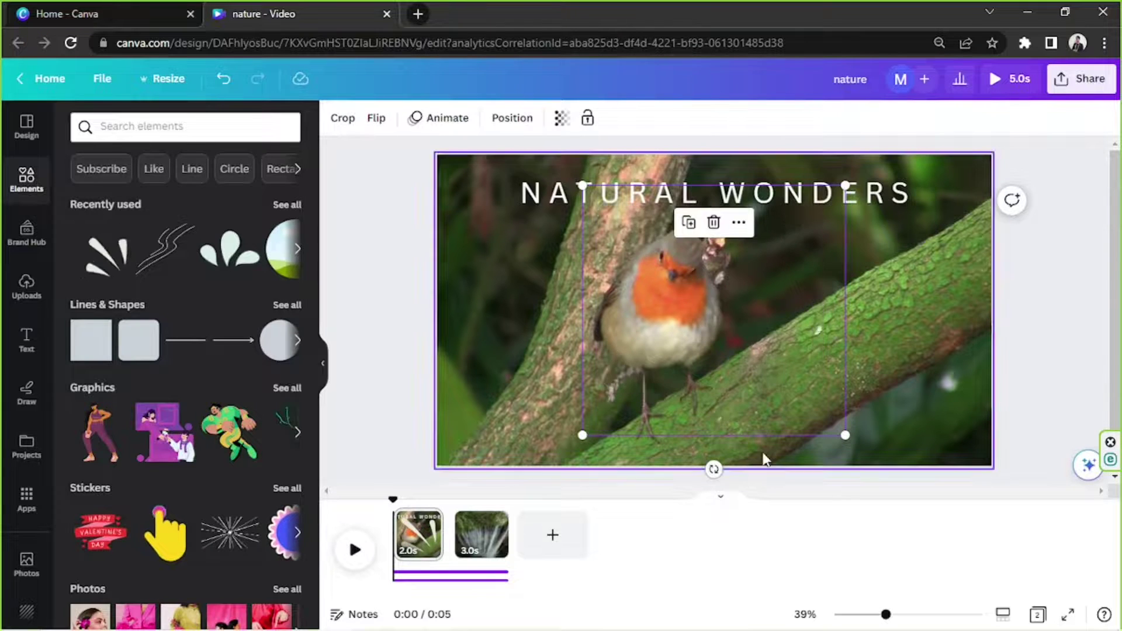
pyautogui.moveTo(714, 468); pyautogui.dragTo(768, 508)
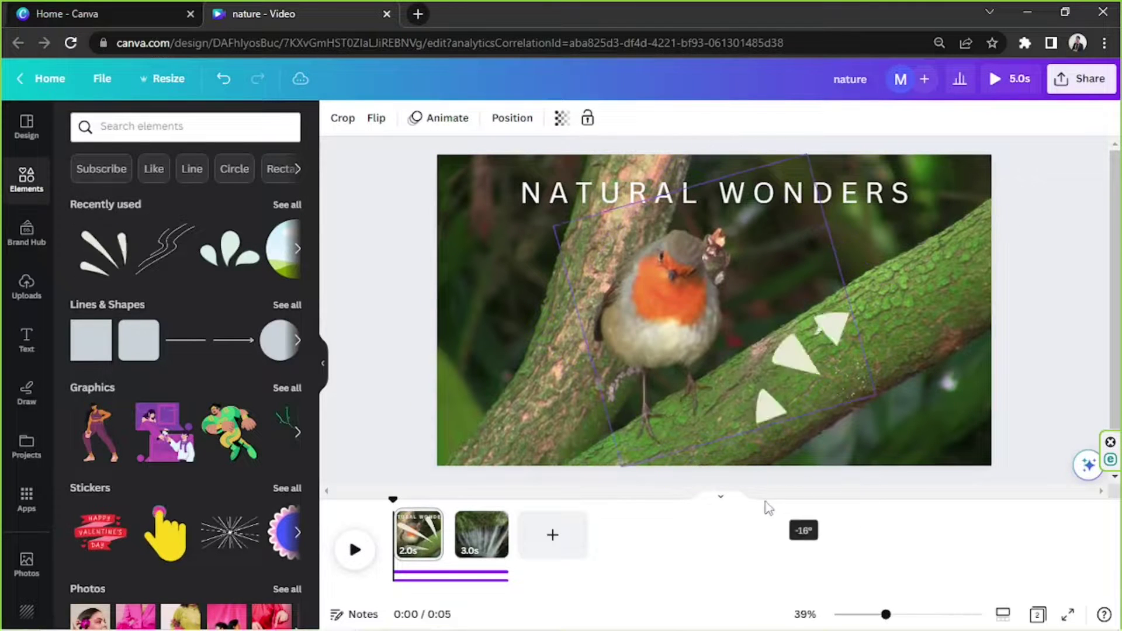
pyautogui.moveTo(874, 394); pyautogui.dragTo(754, 354)
pyautogui.moveTo(655, 313); pyautogui.dragTo(879, 376)
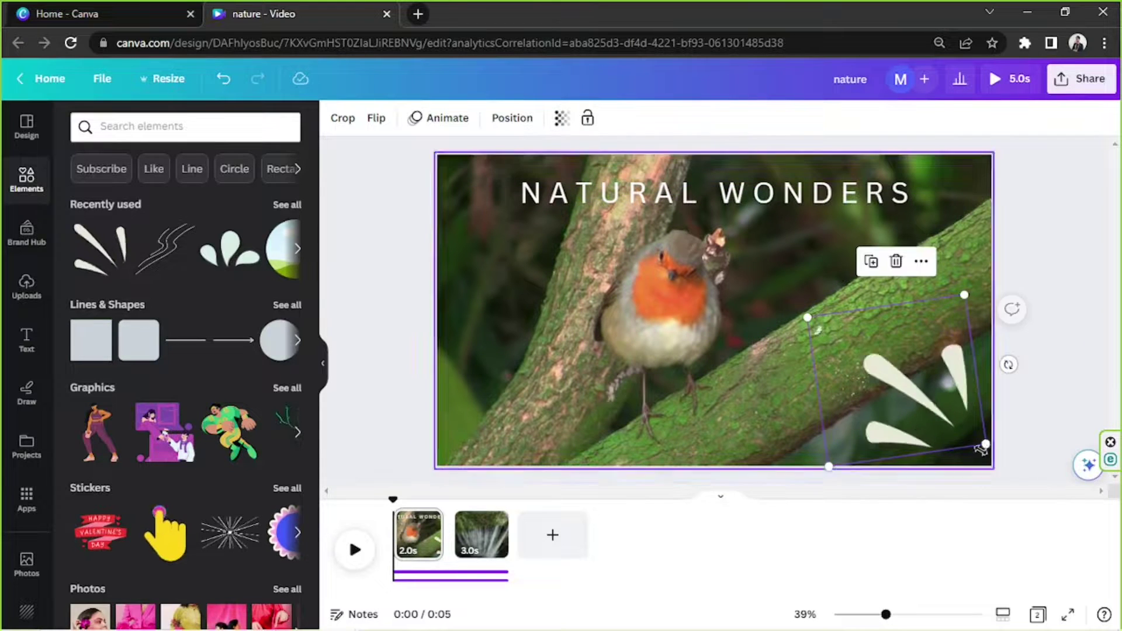
pyautogui.moveTo(982, 449); pyautogui.dragTo(925, 402)
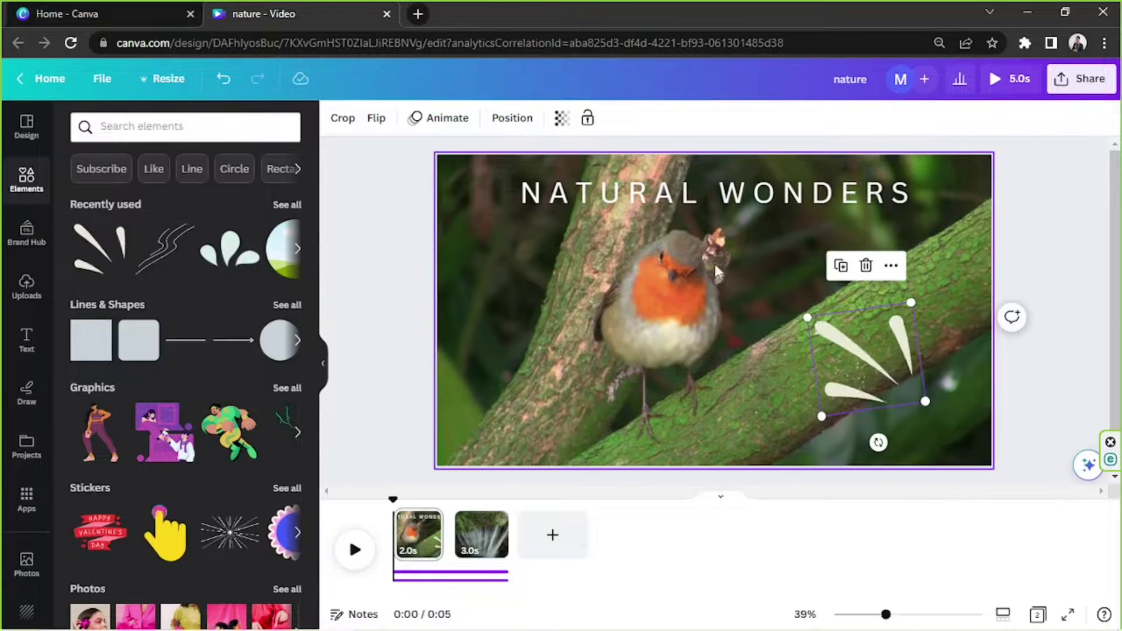
pyautogui.moveTo(872, 370); pyautogui.dragTo(939, 420)
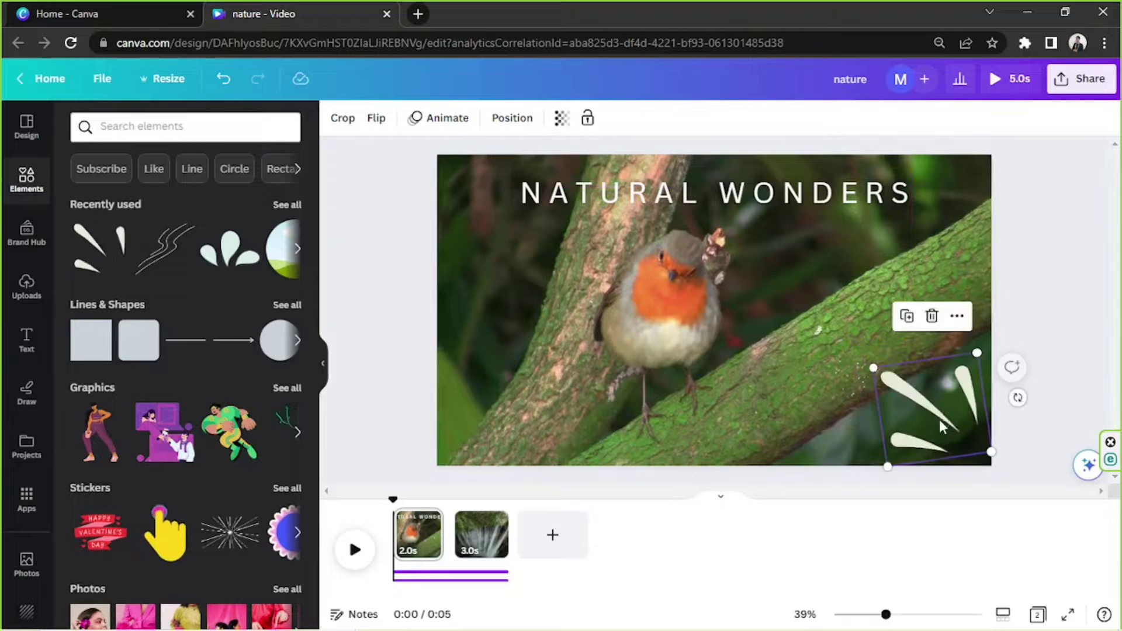
# Step: Switch selection between the sparkle and the title, ending with NATURAL WONDERS selected
pyautogui.click(1027, 306)
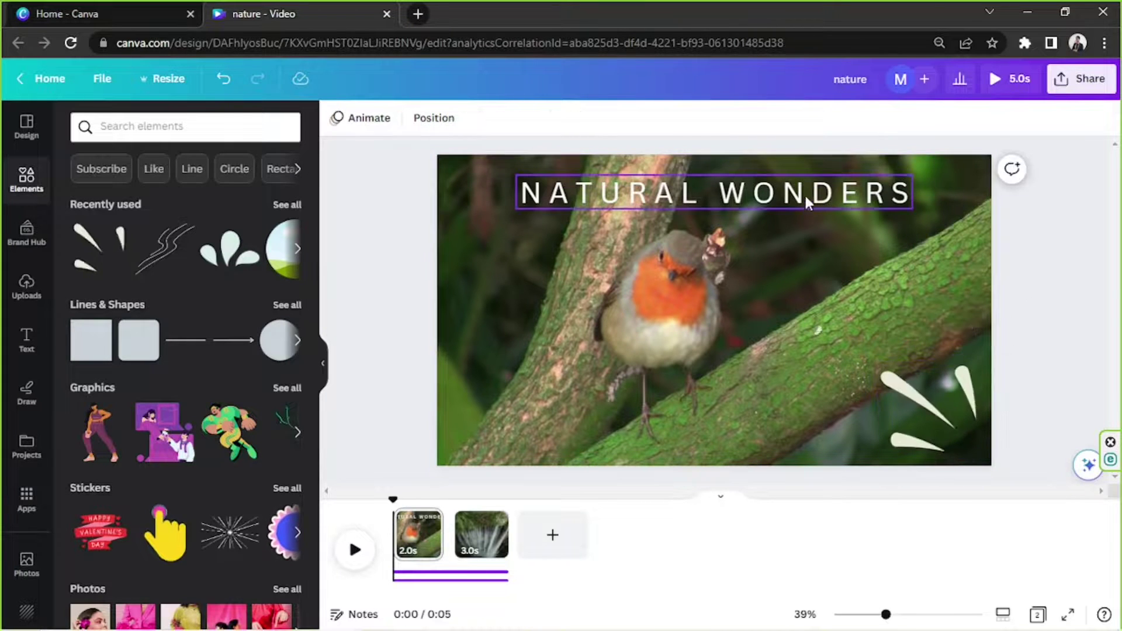
pyautogui.click(805, 198)
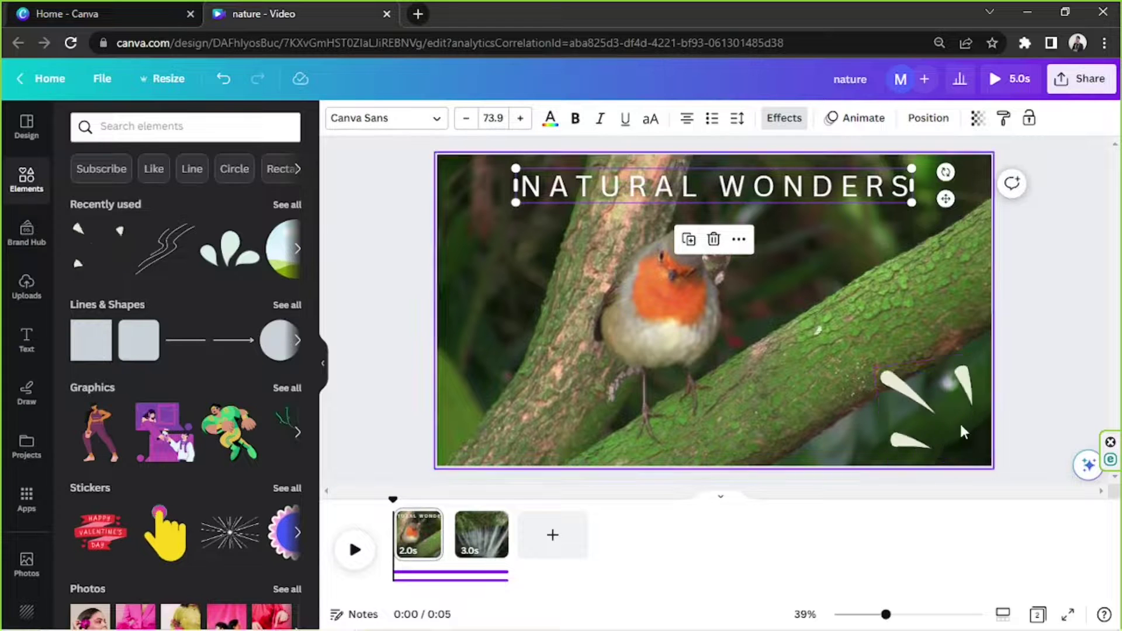
pyautogui.click(948, 412)
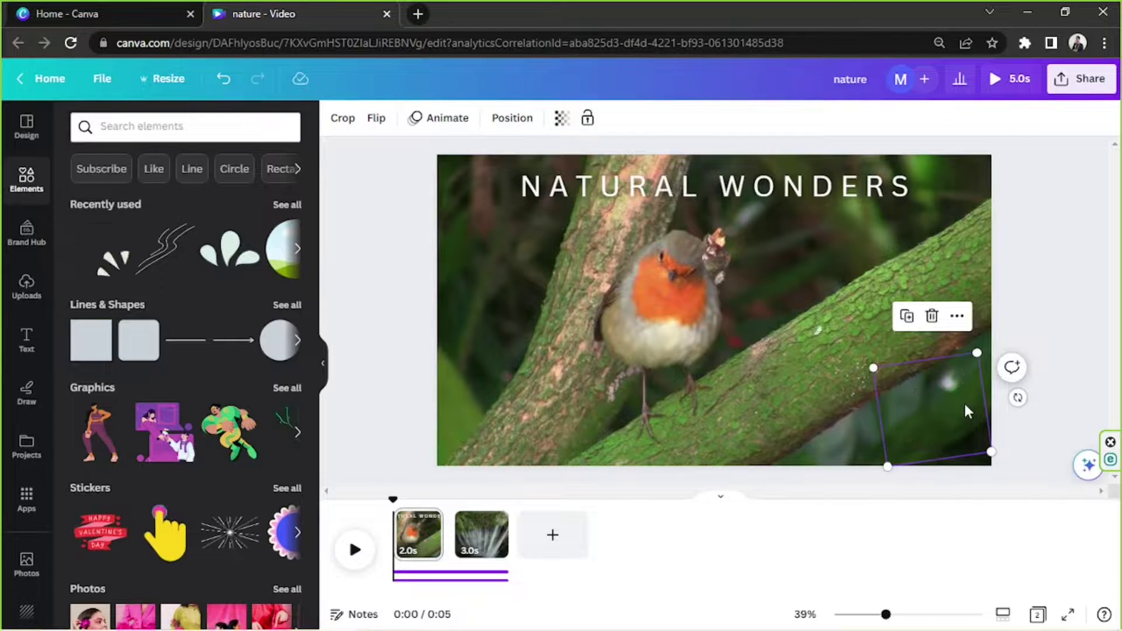
pyautogui.click(773, 198)
pyautogui.click(919, 402)
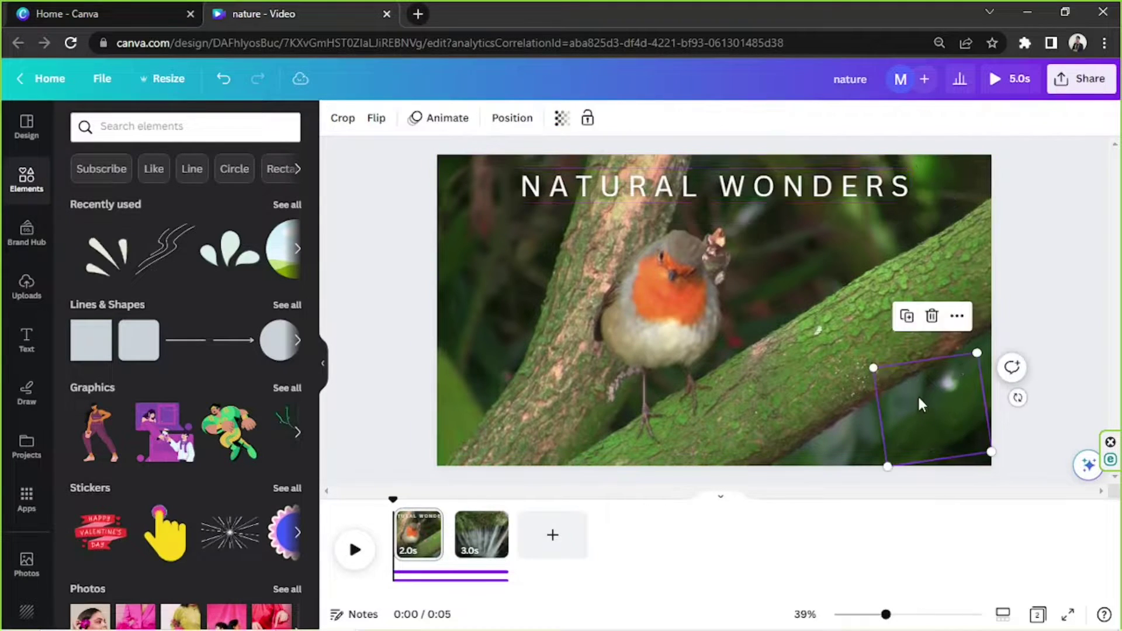
pyautogui.click(843, 191)
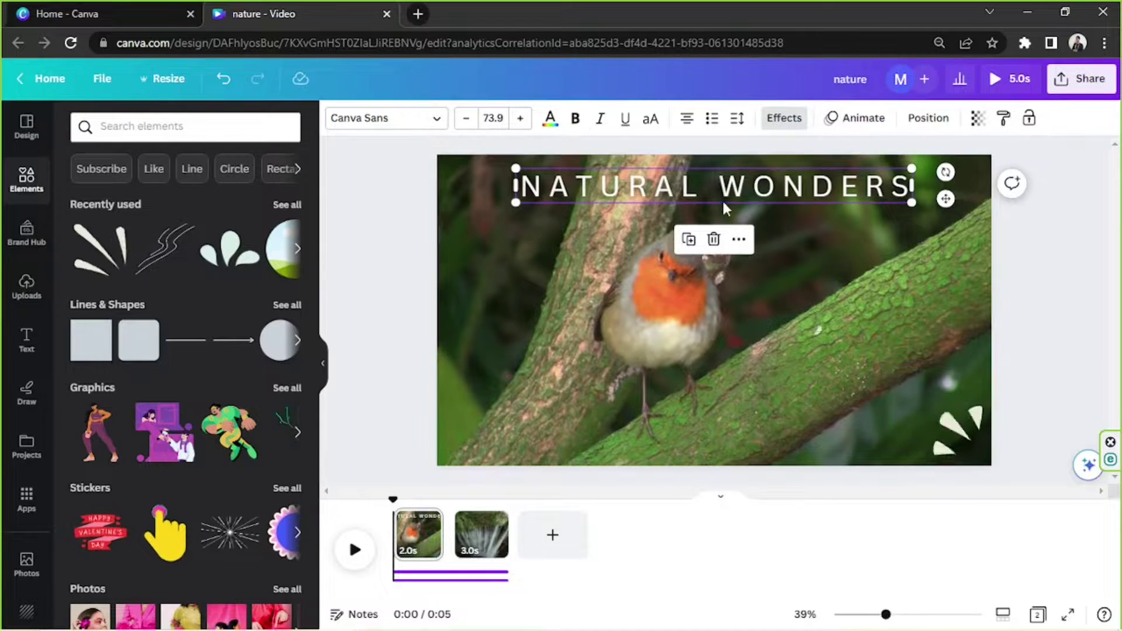
# Step: Apply the Pan animation to the NATURAL WONDERS title
pyautogui.click(852, 124)
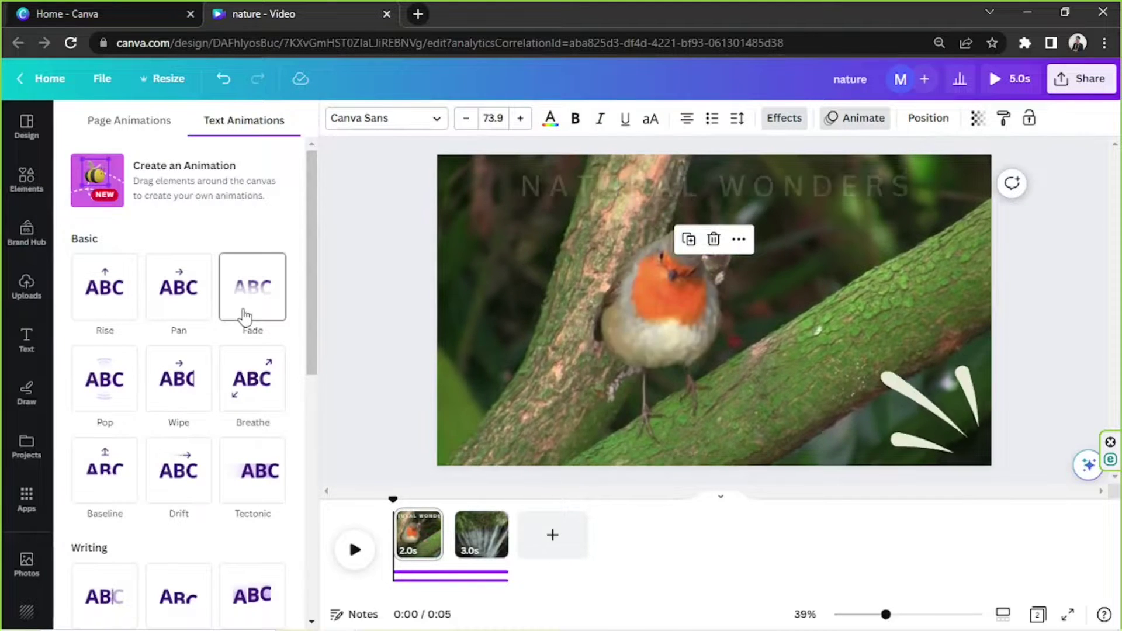
pyautogui.scroll(-2, 206, 526)
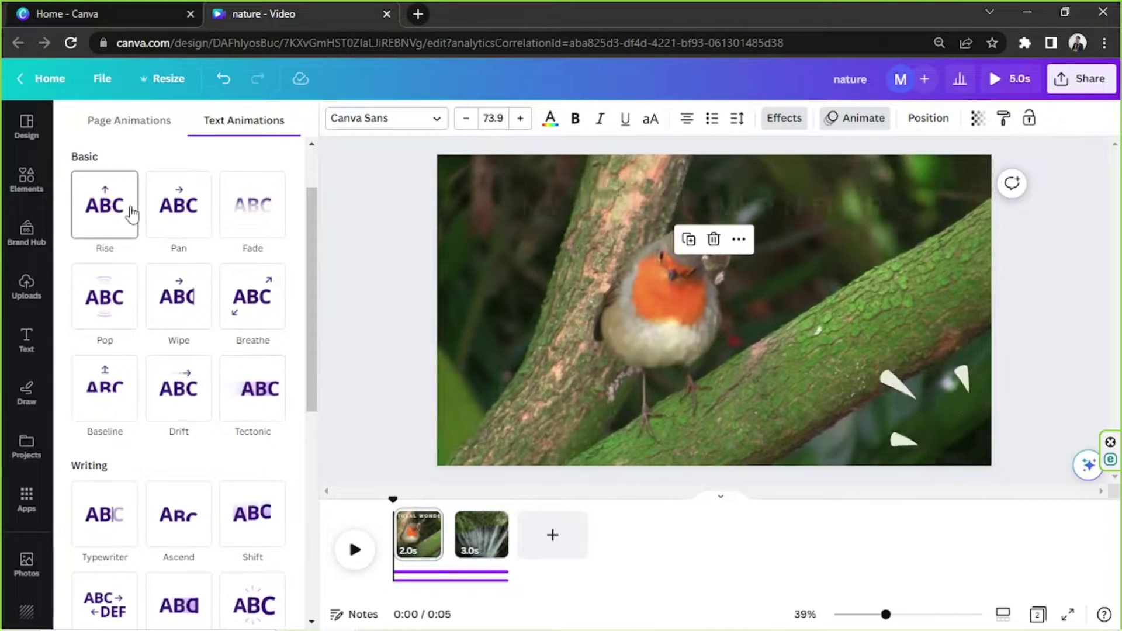
pyautogui.scroll(-5, 132, 213)
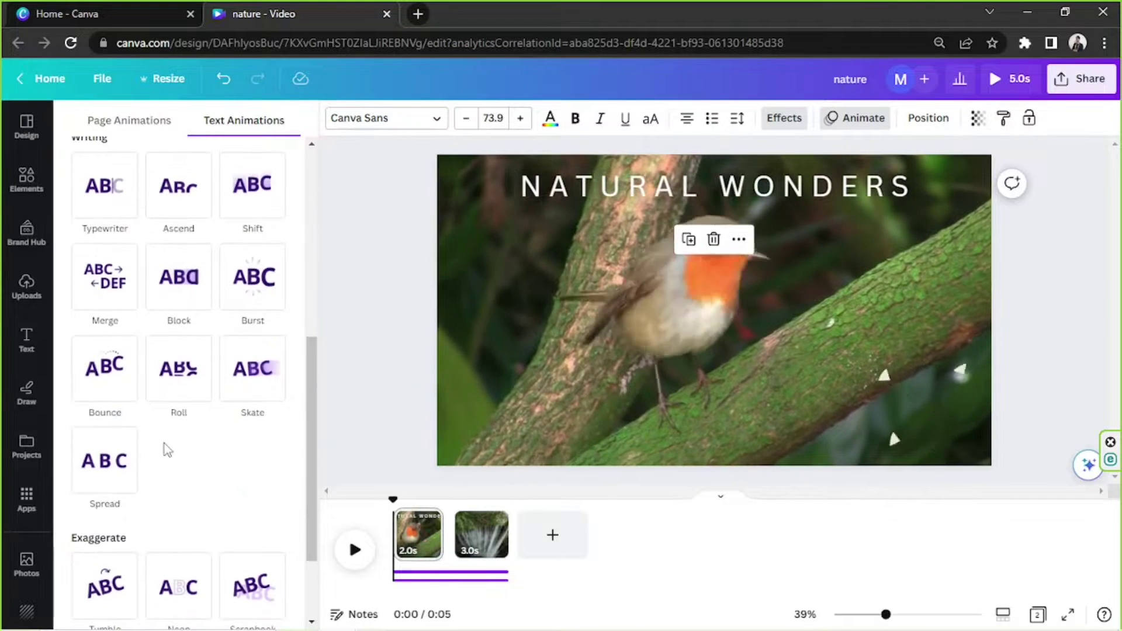
pyautogui.scroll(-2, 155, 426)
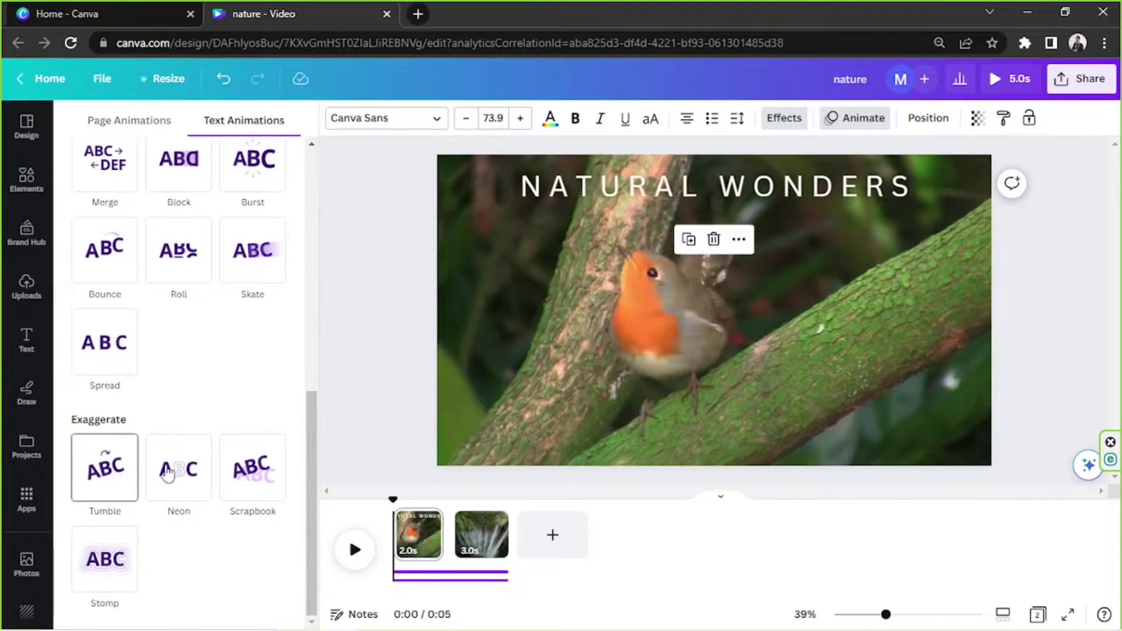
pyautogui.scroll(7, 176, 469)
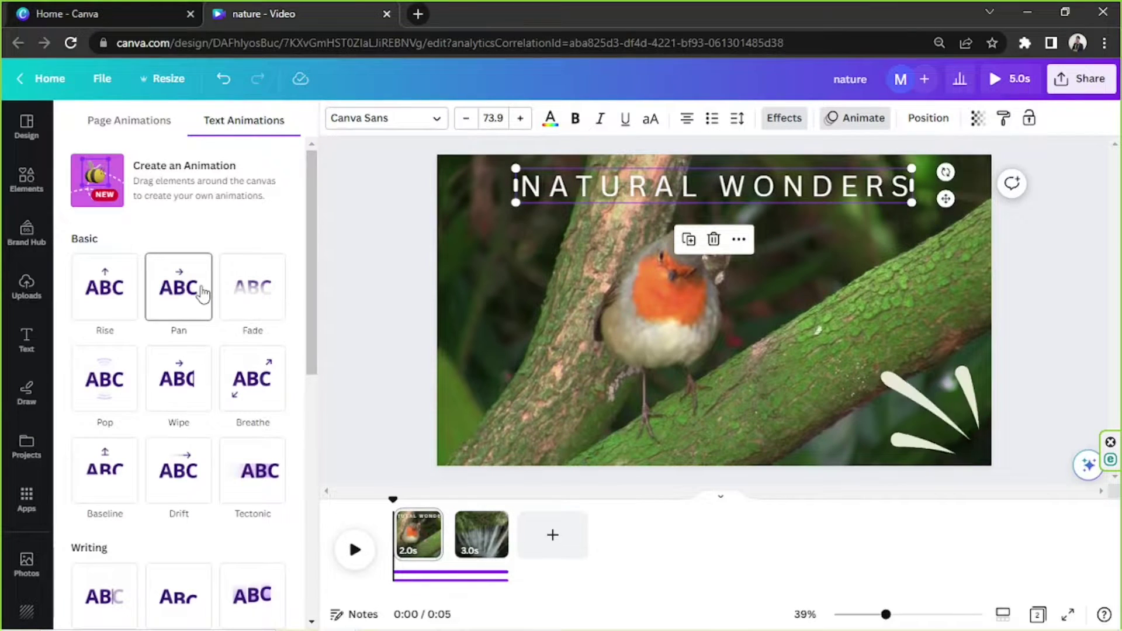
pyautogui.click(203, 295)
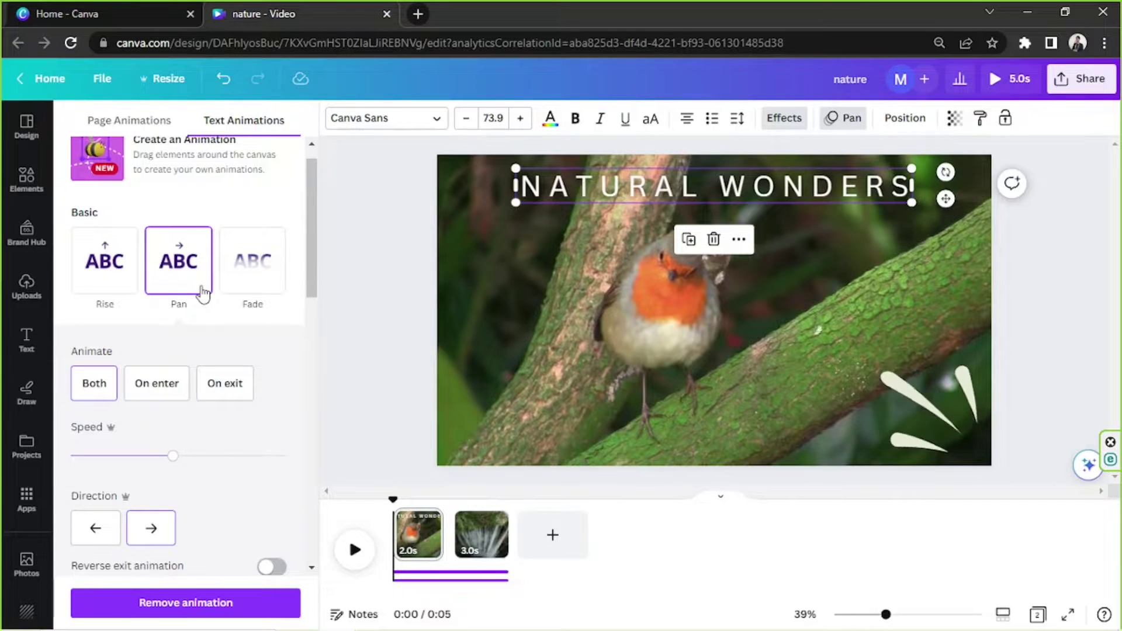
# Step: Apply the Pop animation to the sparkle graphic
pyautogui.click(927, 395)
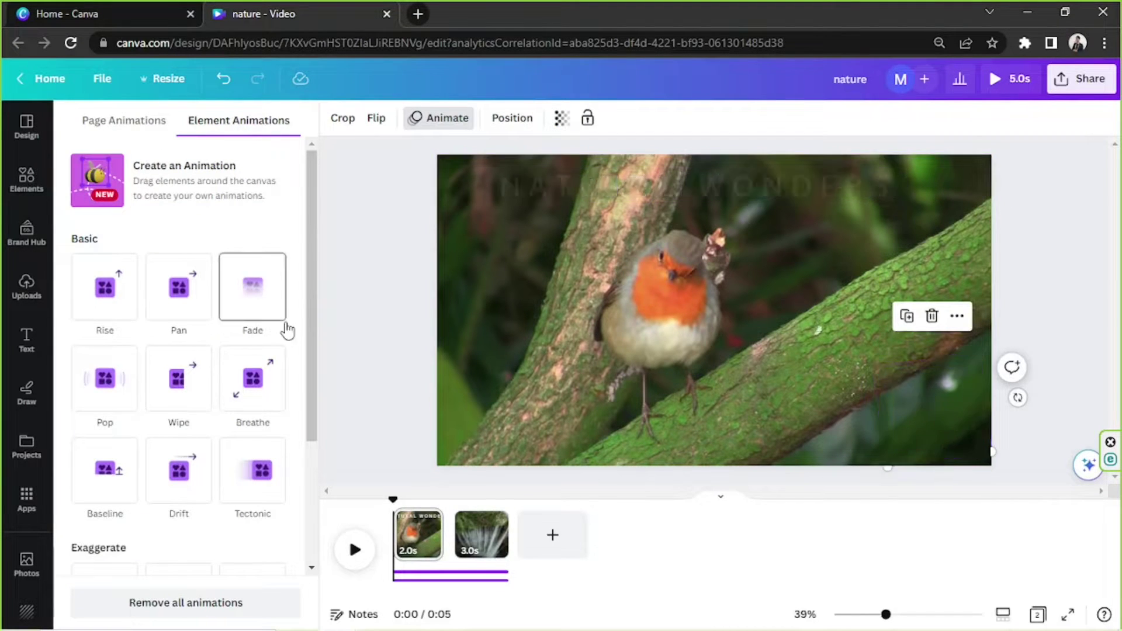
pyautogui.scroll(-2, 285, 328)
pyautogui.click(111, 296)
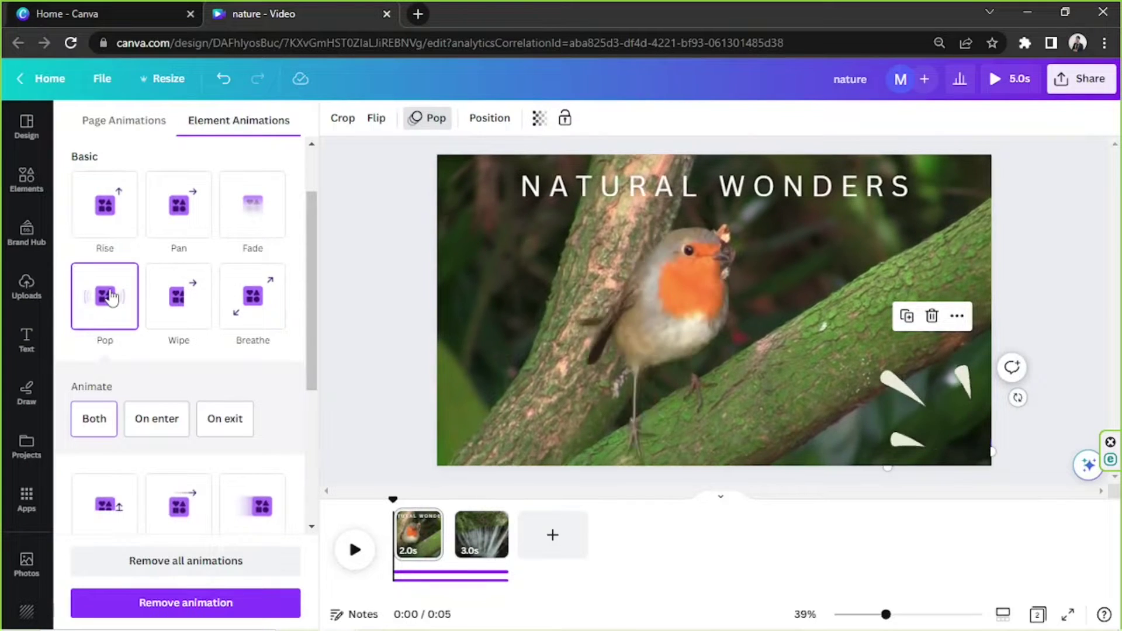
pyautogui.scroll(-4, 250, 251)
pyautogui.scroll(5, 250, 251)
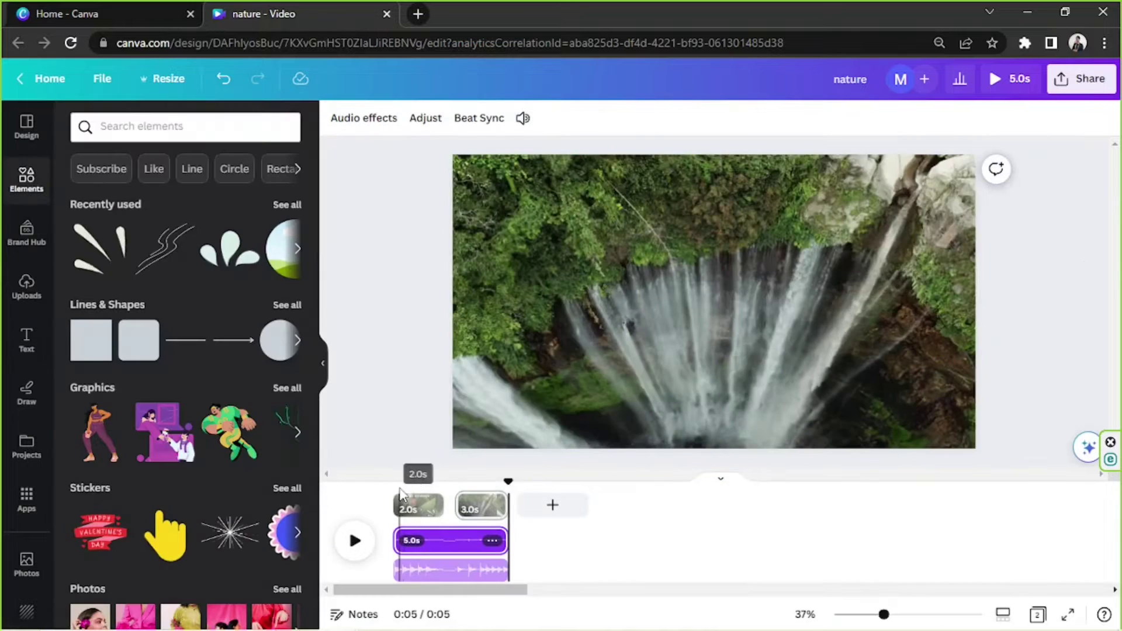
pyautogui.click(400, 497)
pyautogui.click(354, 540)
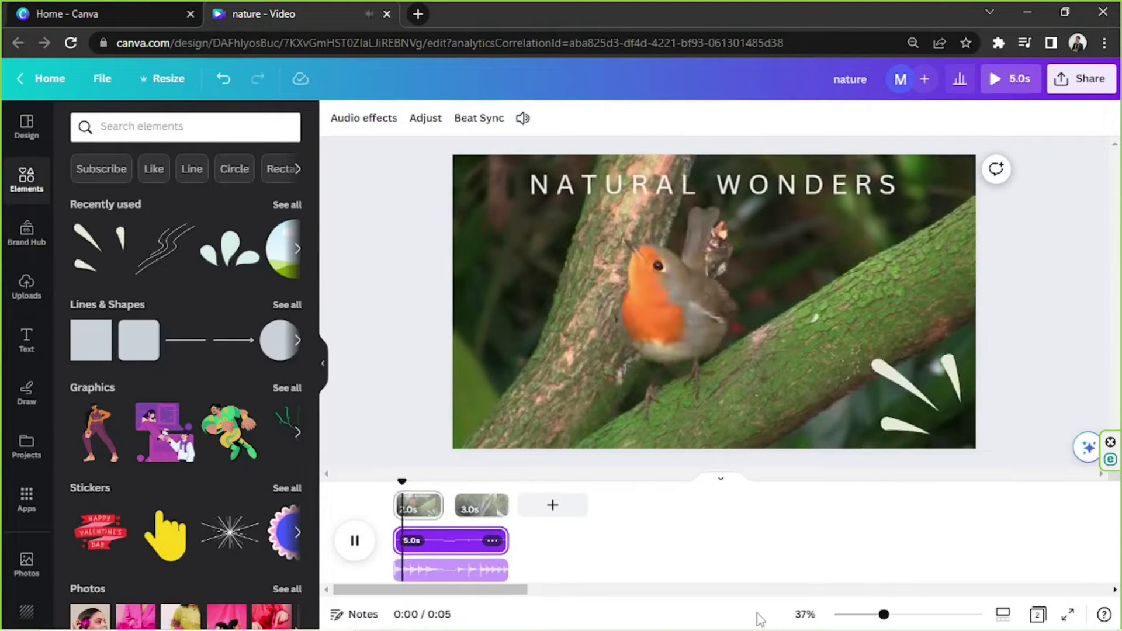